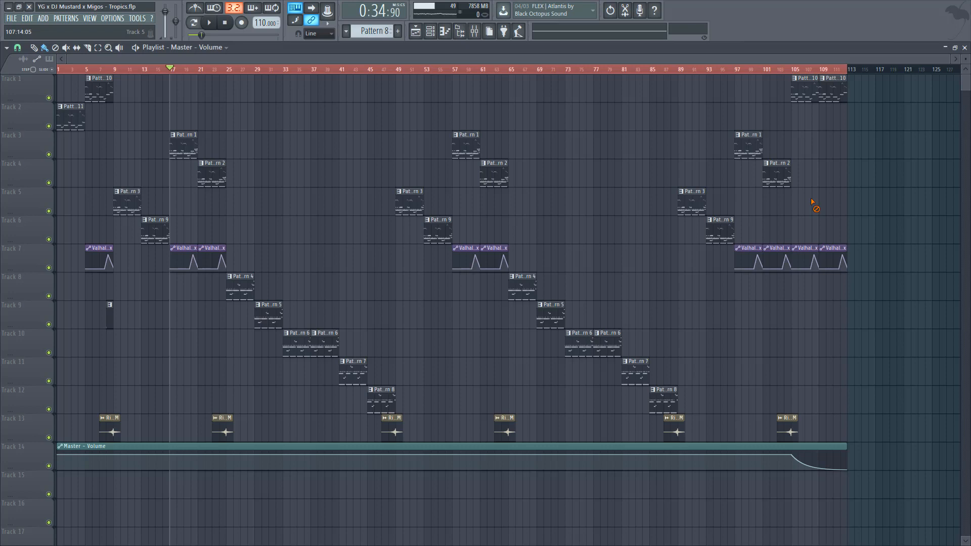
Step: Add a time marker named "Intro" at bar 1 of the playlist
drag(71, 72, 54, 74)
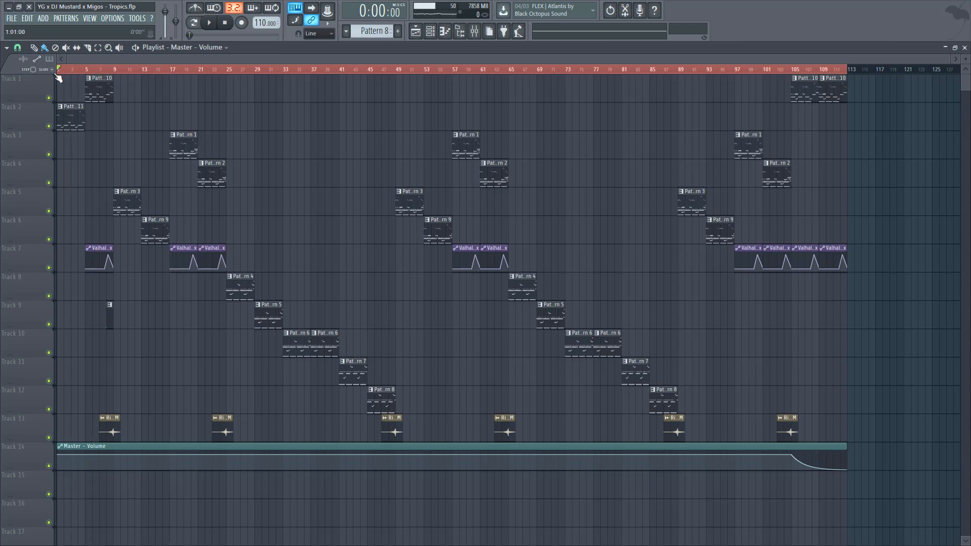
key(alt+t)
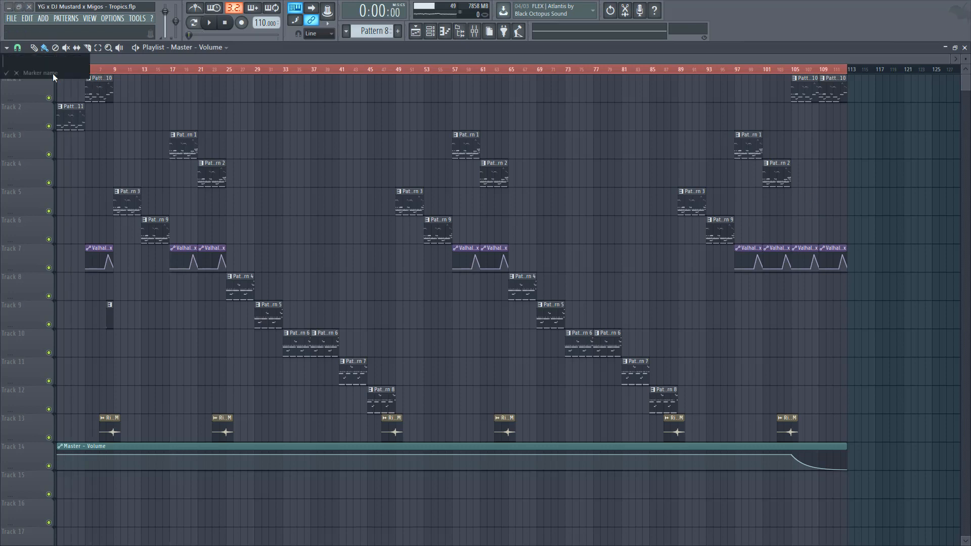
text(Intro)
key(Return)
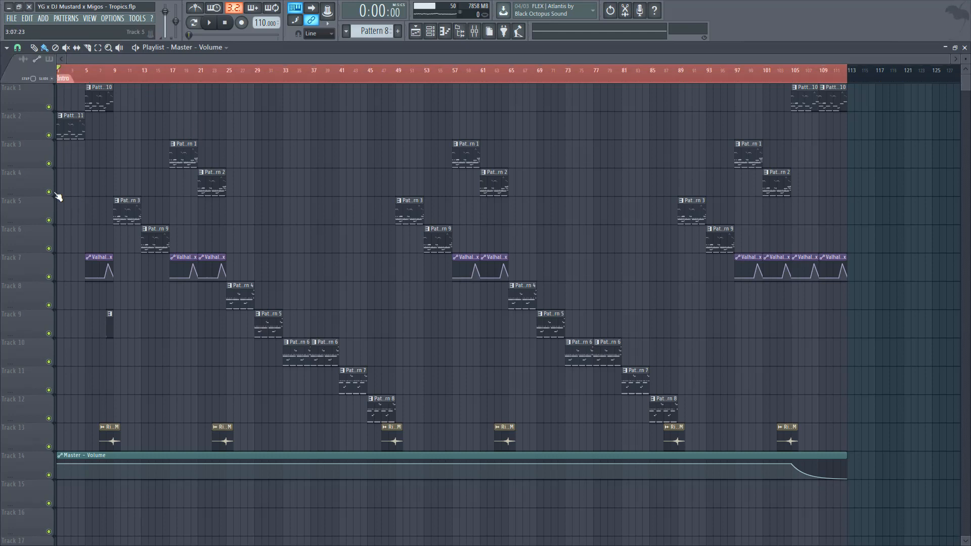
Step: Play the arrangement from the Intro through the end of the Verse 1 section to review its structure
key(space)
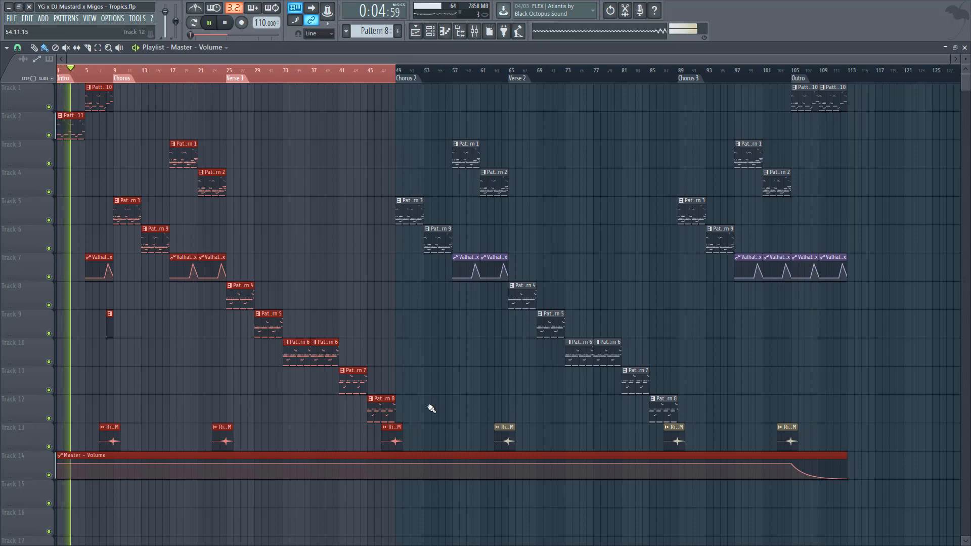
scroll(431, 408, up, 5)
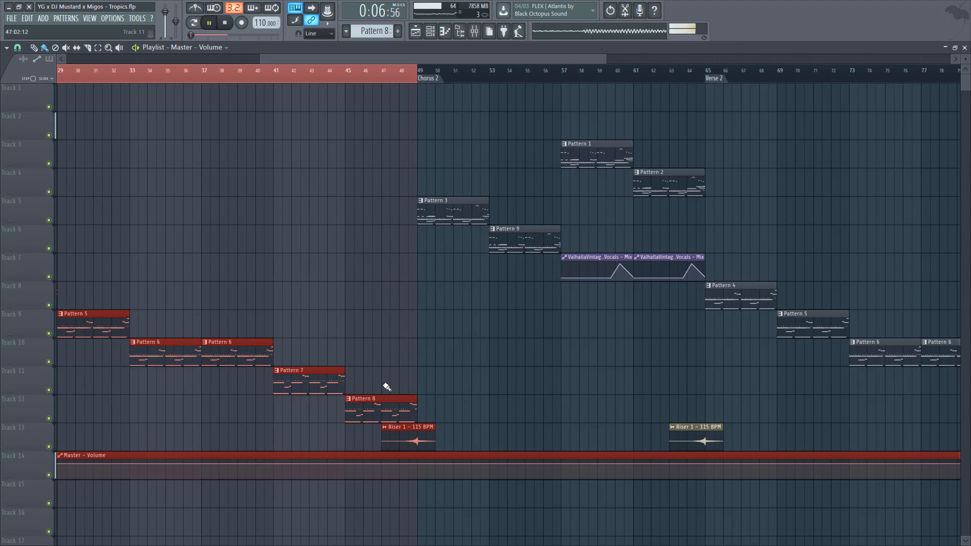
scroll(414, 316, down, 5)
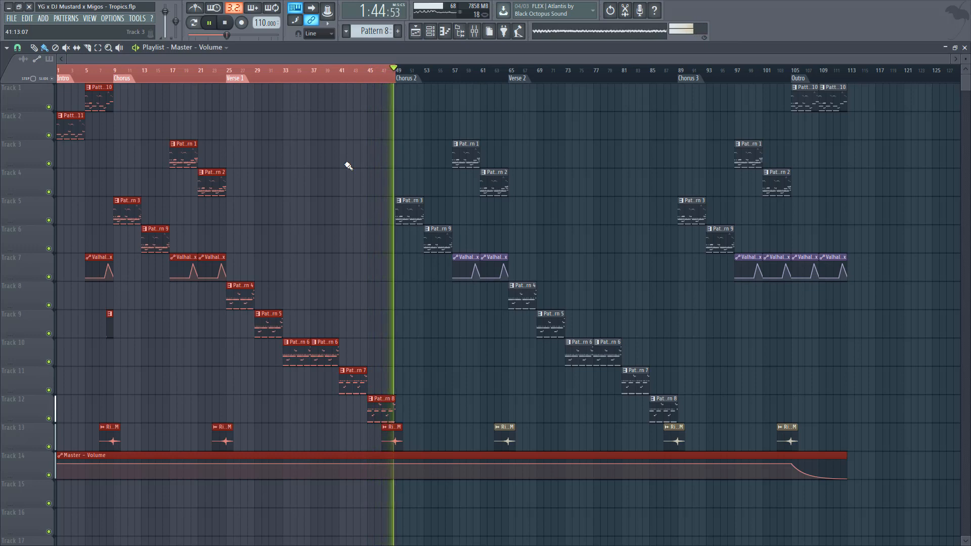
key(space)
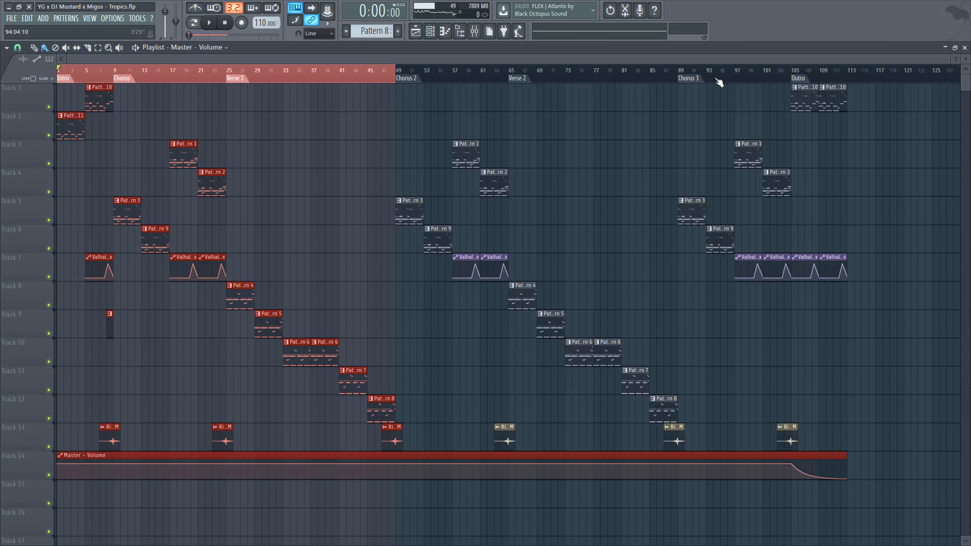
Step: Move the playhead to bar 17 and open the first Pattern 1 clip to view its Vocals notes
click(278, 84)
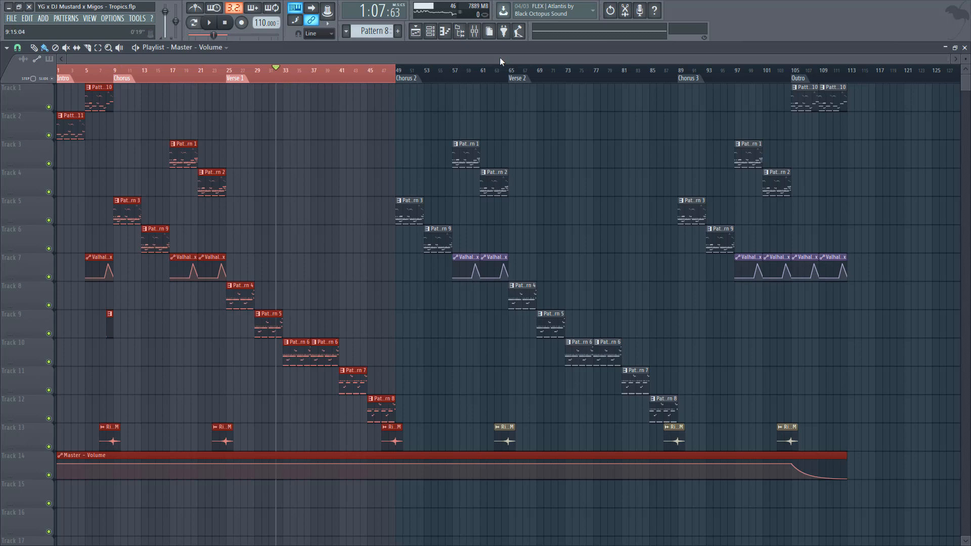
click(342, 71)
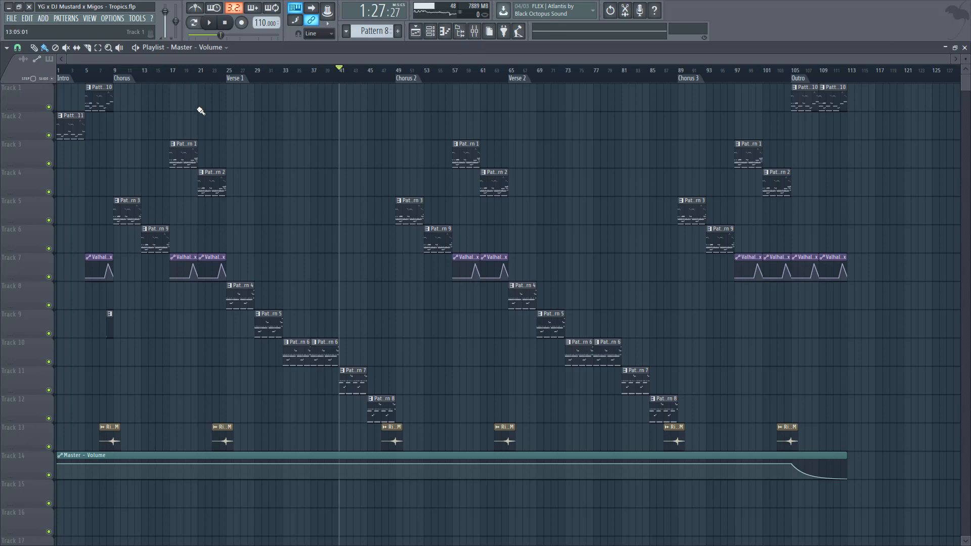
click(171, 73)
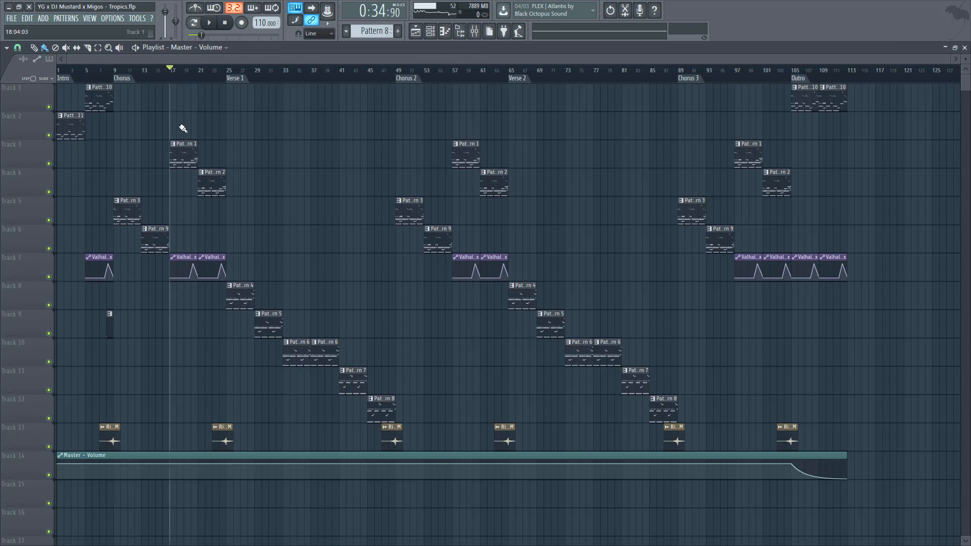
double_click(185, 157)
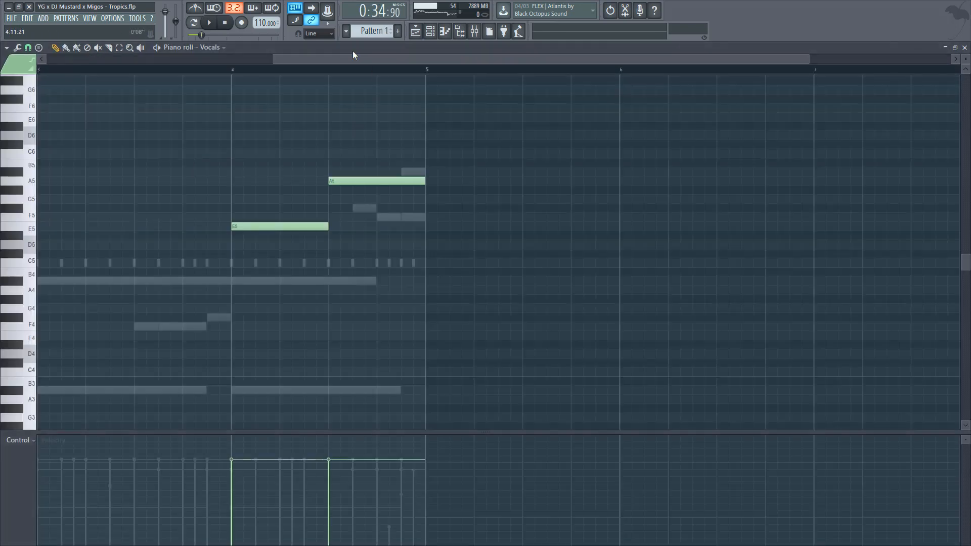
key(Escape)
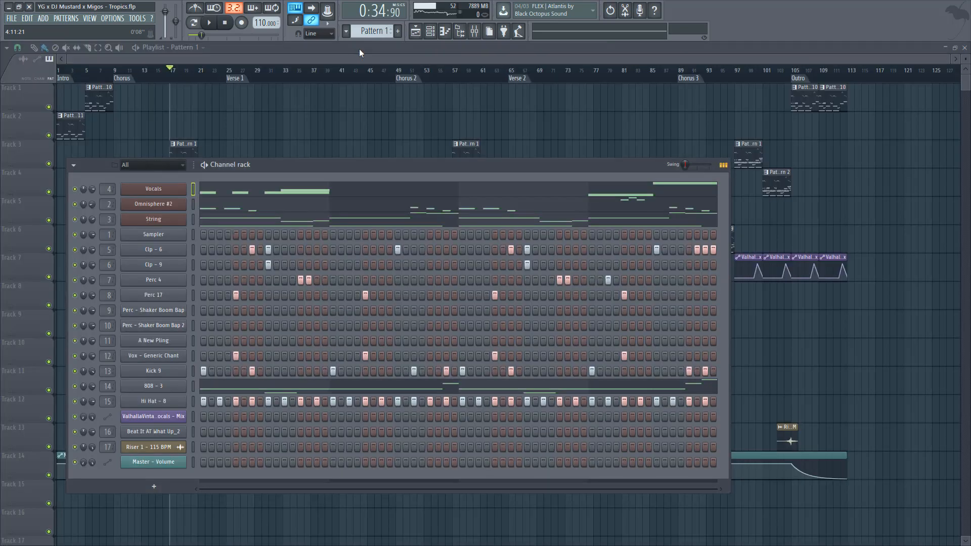
Step: Enable the Flute and String tracks alongside Vocals in the mixer, and select the String track
click(475, 37)
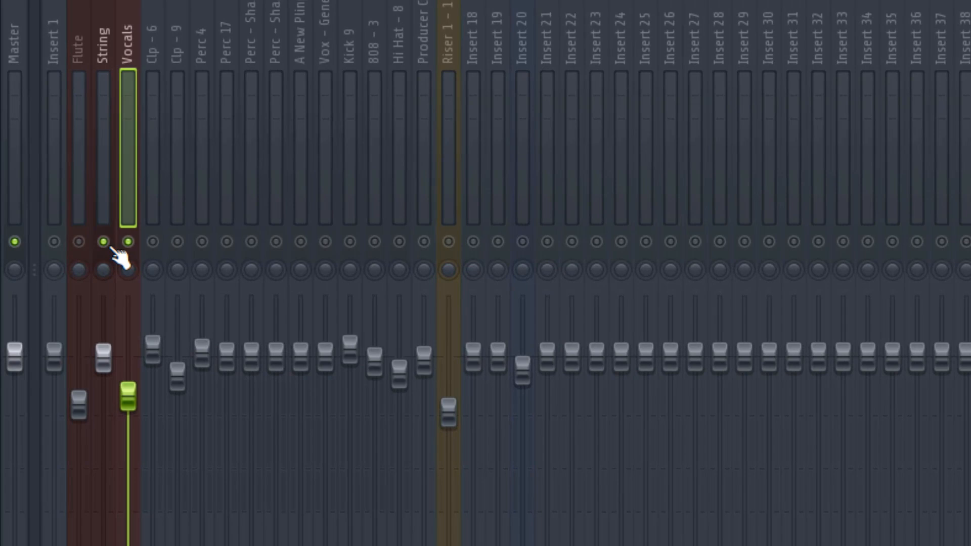
click(97, 246)
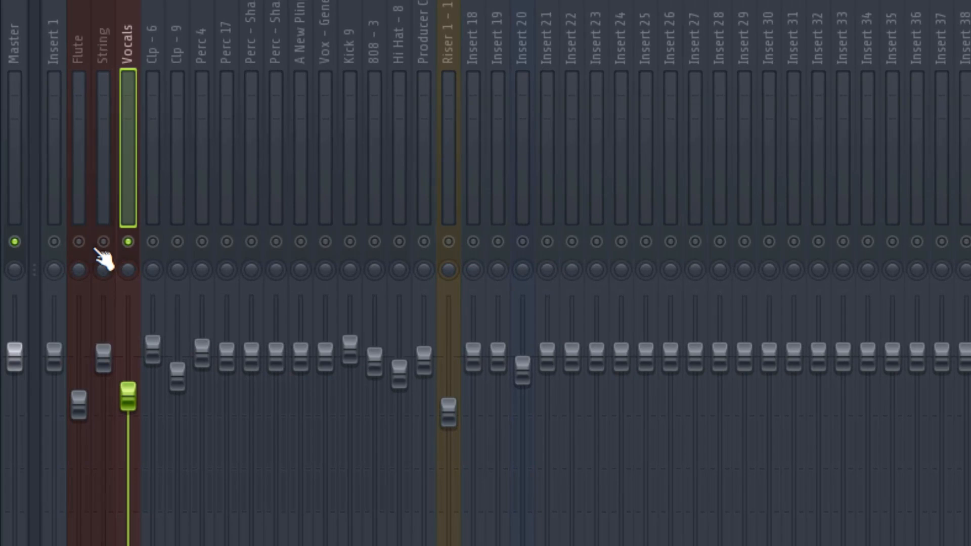
click(84, 245)
click(99, 245)
click(102, 141)
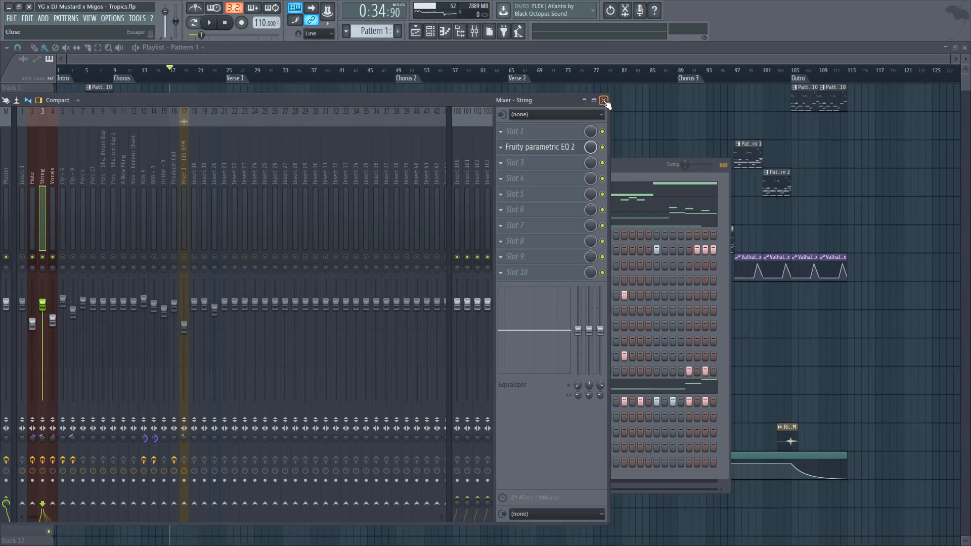
click(608, 101)
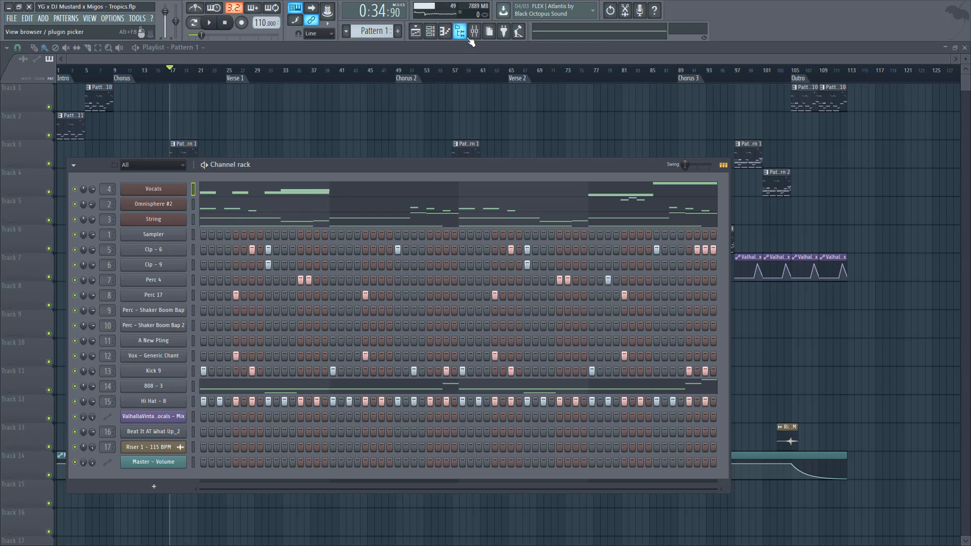
Step: Play Pattern 1 and examine the notes of the Vocals and Omnisphere #2 channels in the piano roll
key(space)
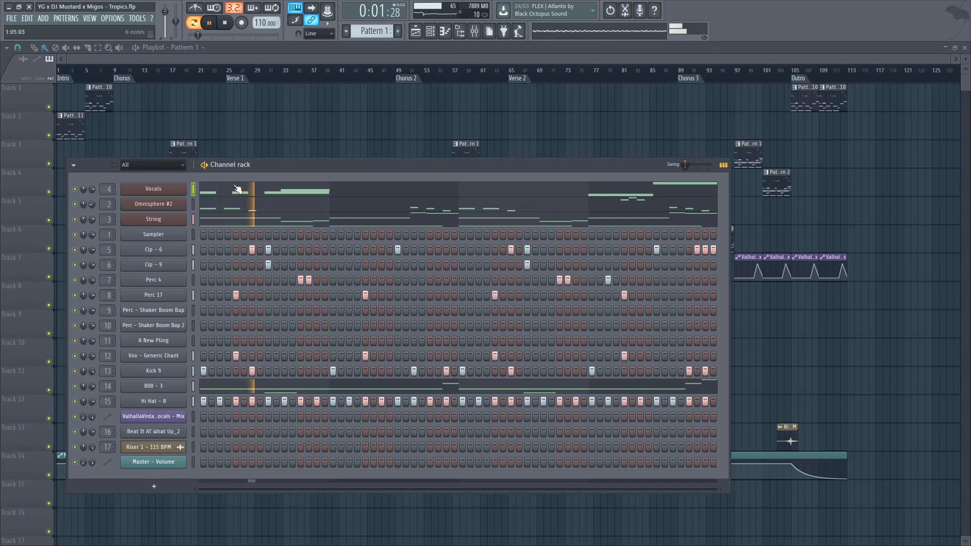
click(255, 195)
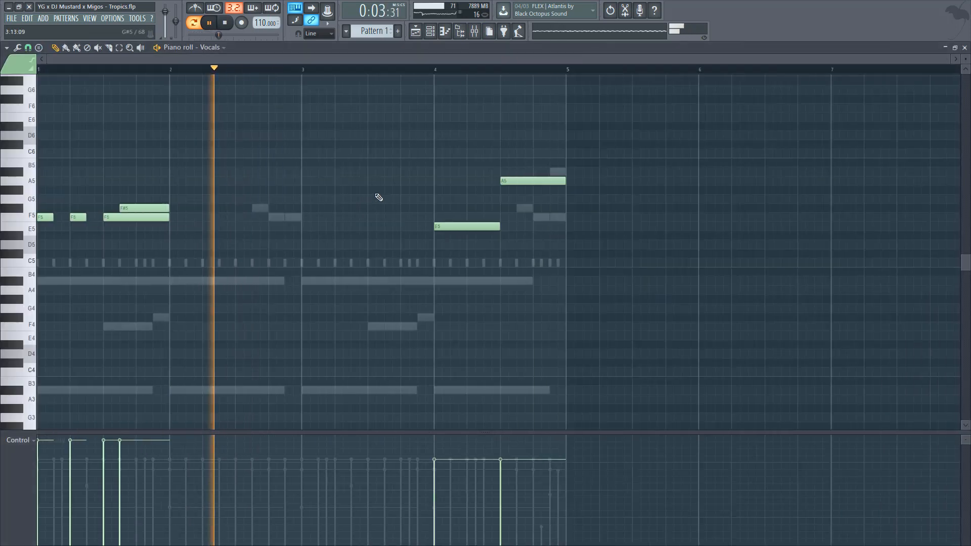
key(F6)
click(271, 216)
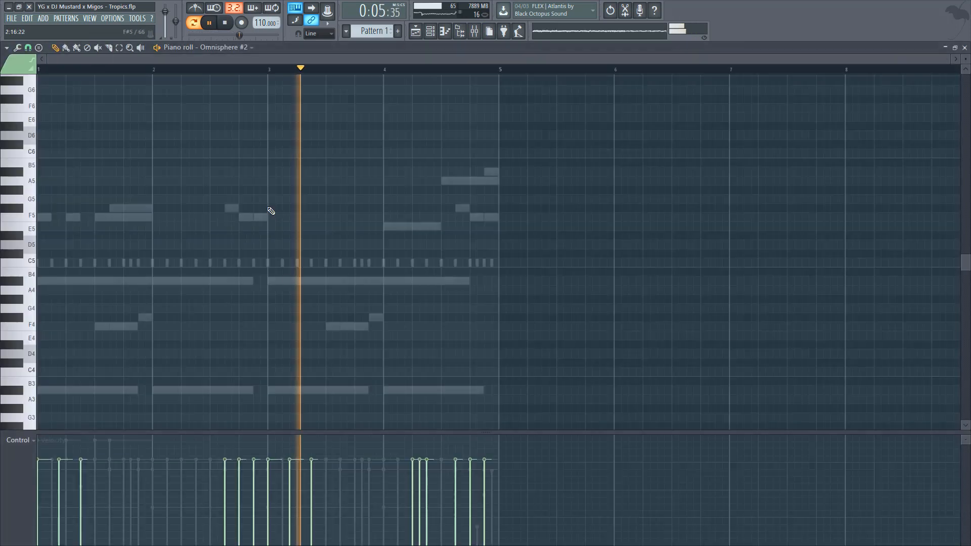
scroll(275, 212, up, 8)
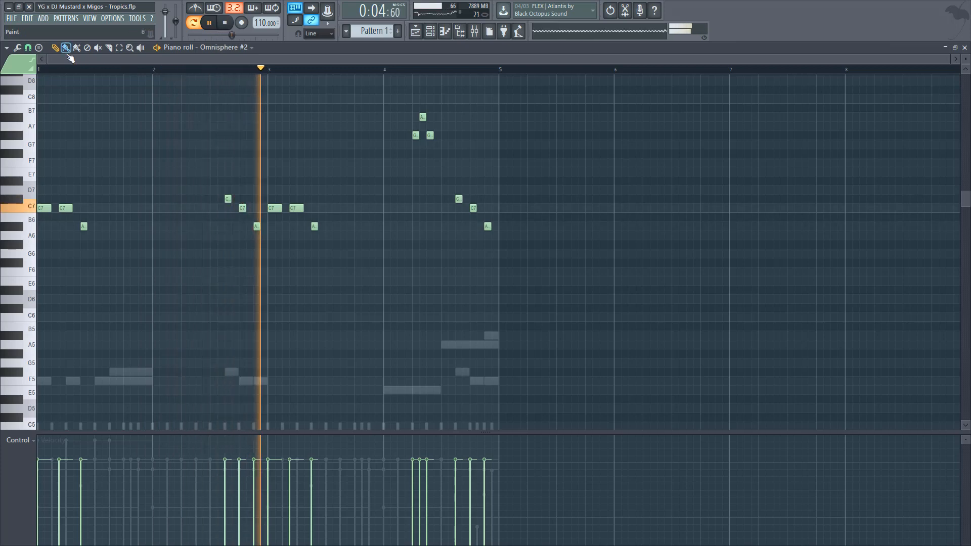
scroll(144, 182, down, 2)
key(space)
key(Escape)
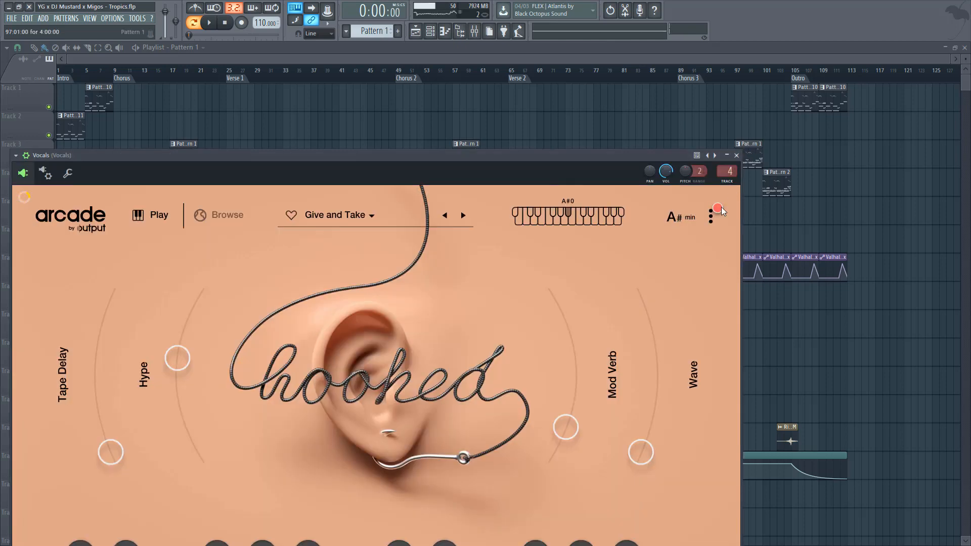
Step: Close the Vocals instrument and set the scale highlighting root note to A# in the Omnisphere #2 piano roll
click(736, 155)
click(195, 206)
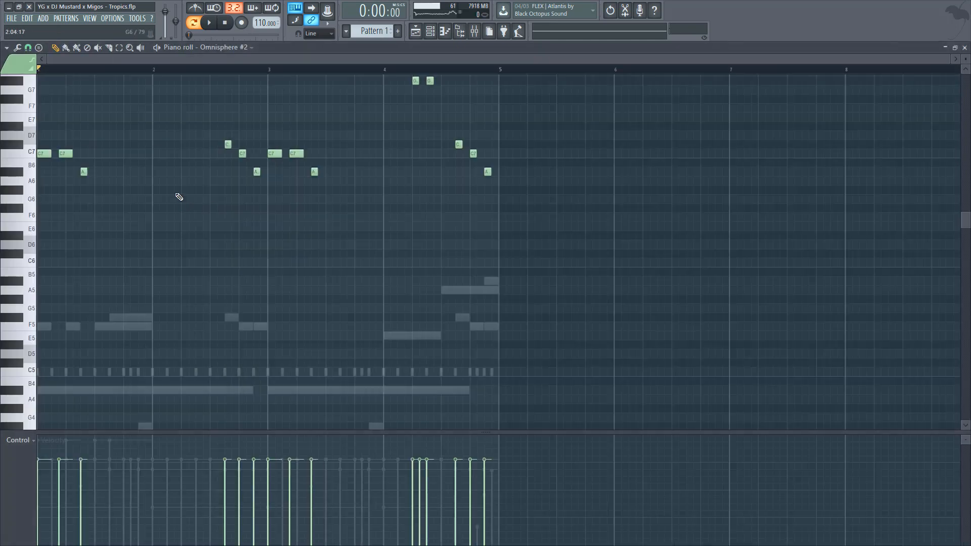
click(7, 48)
mouse_move(37, 104)
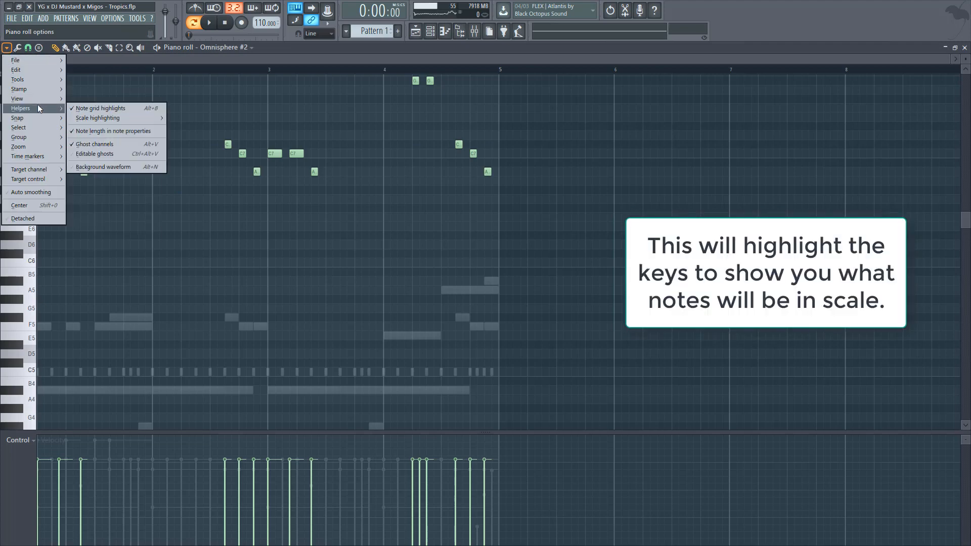
mouse_move(134, 120)
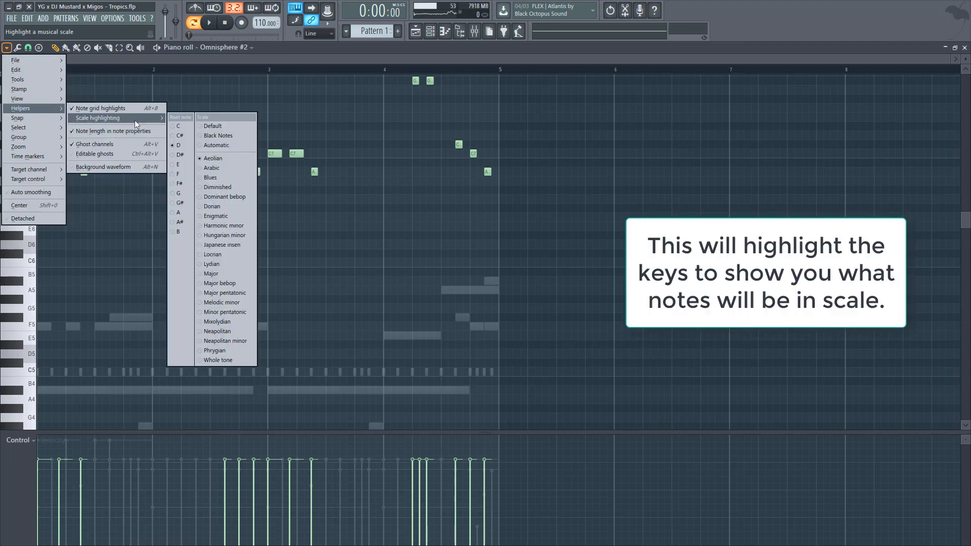
click(183, 223)
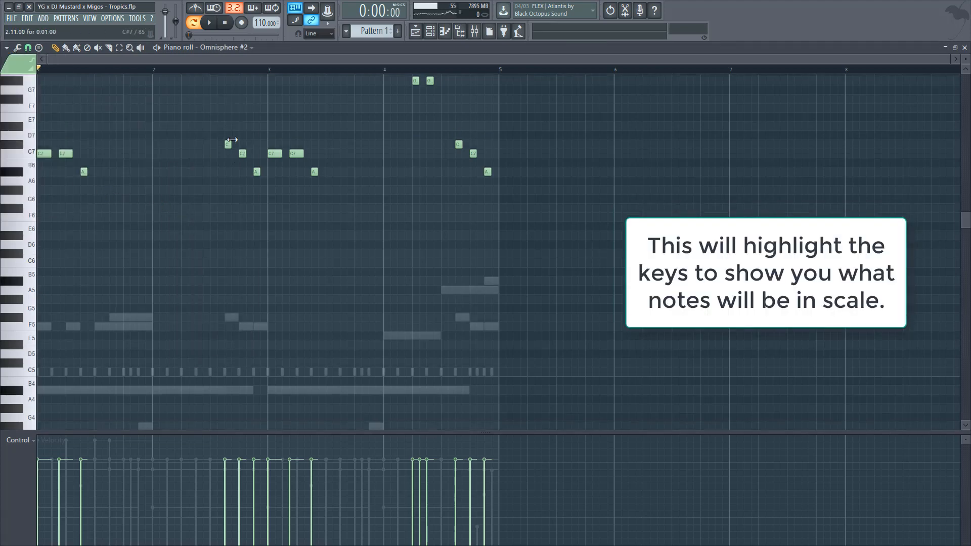
scroll(407, 140, up, 3)
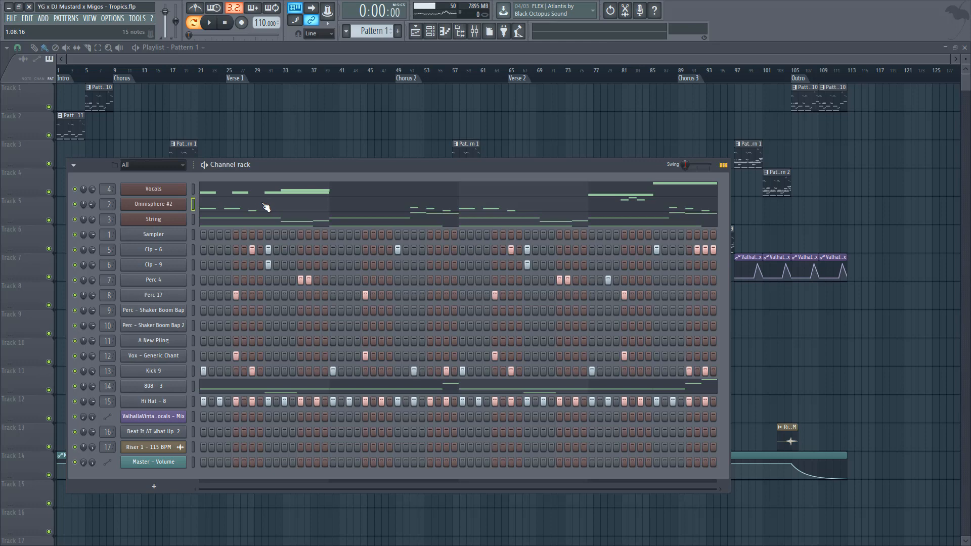
Step: Mute the String and Vocals channels of Pattern 1
click(241, 203)
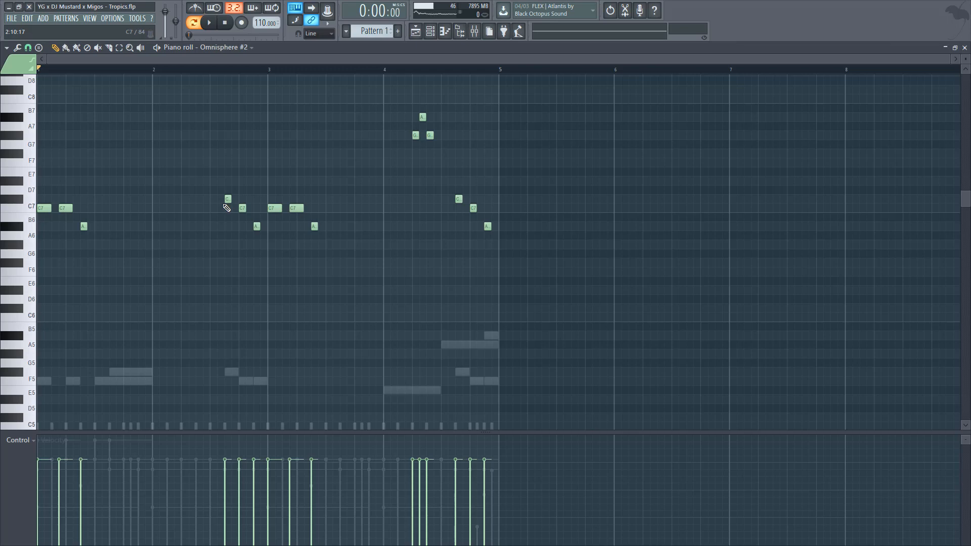
key(F6)
key(F5)
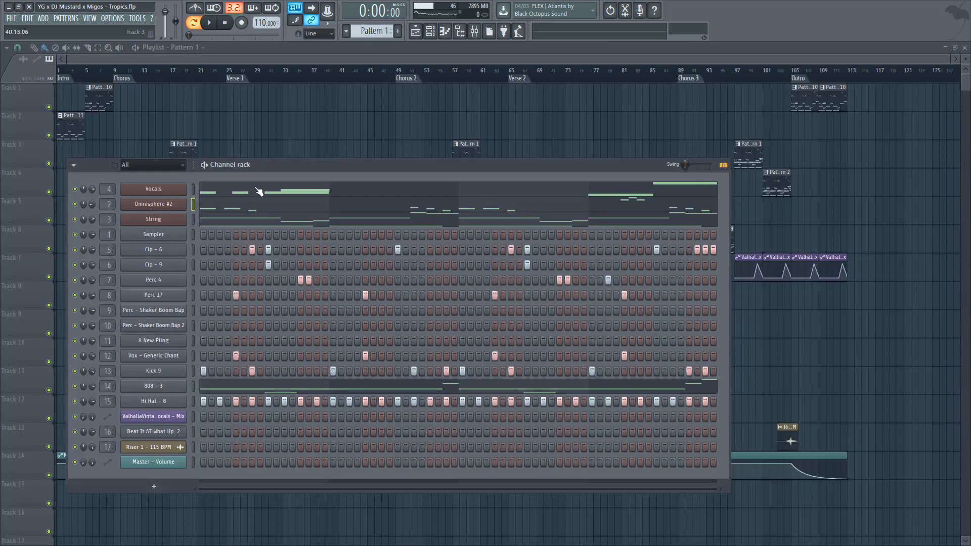
click(75, 220)
click(75, 190)
Step: Play the Omnisphere #2 melody and inspect the sample oscillators of layers B and A in its instrument
click(235, 211)
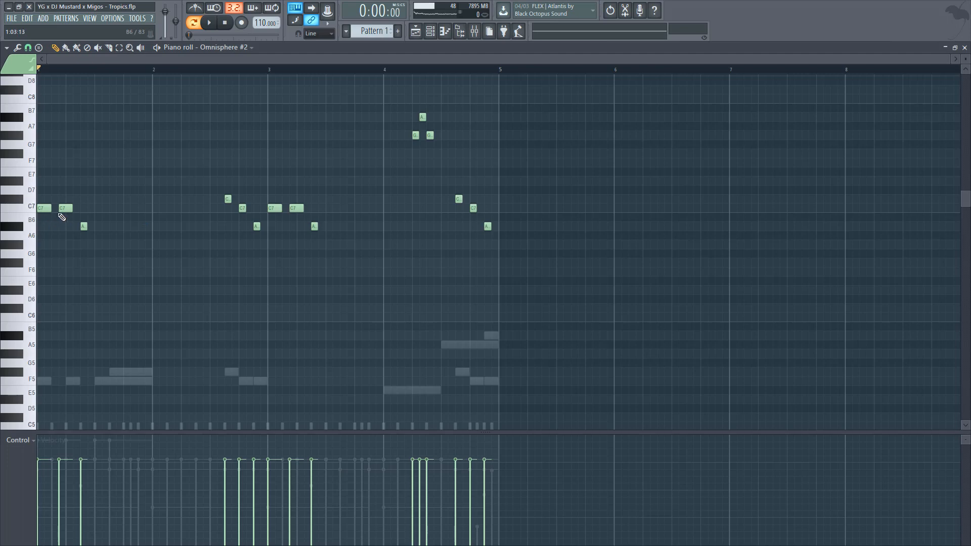
key(space)
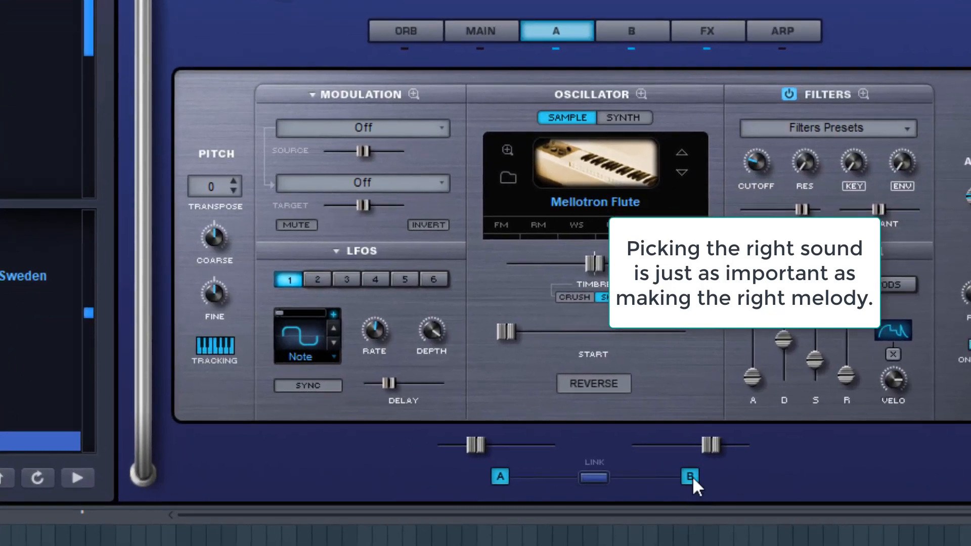
click(690, 477)
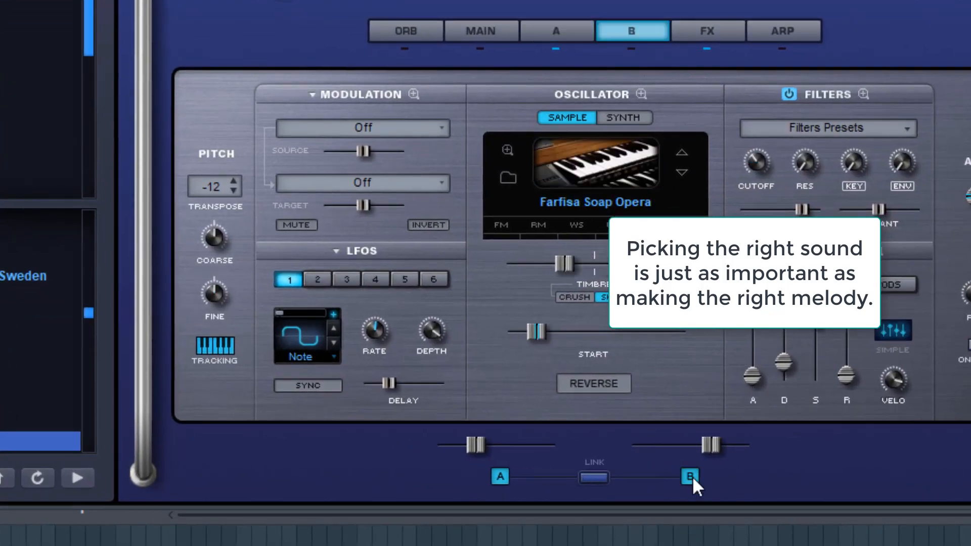
click(500, 477)
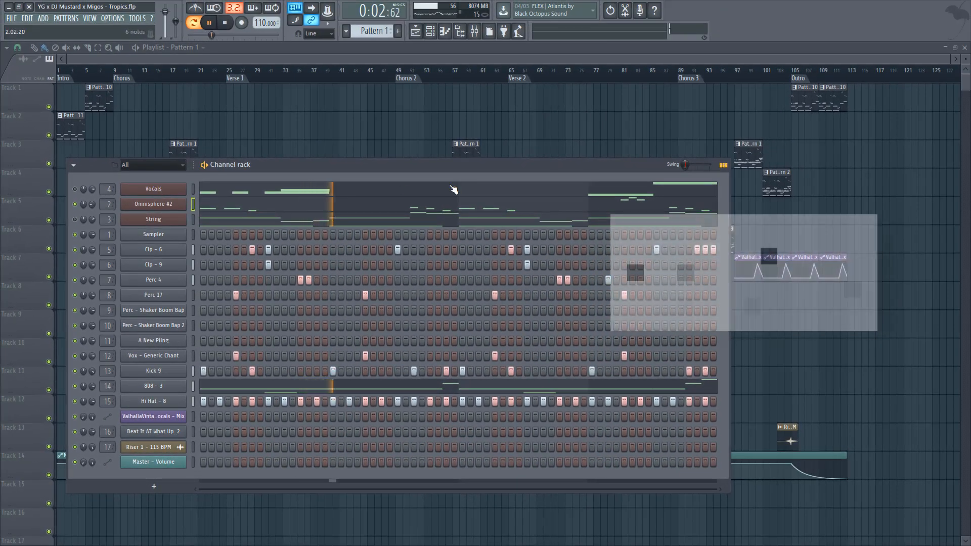
click(461, 207)
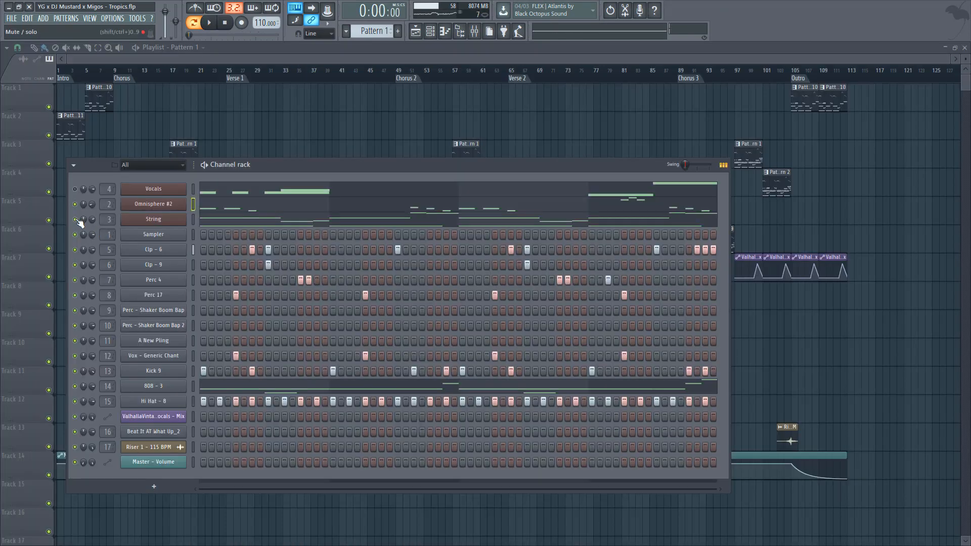
Step: Mute the Omnisphere #2 channel and view the patch loaded in the String channel's instrument
click(75, 204)
click(172, 220)
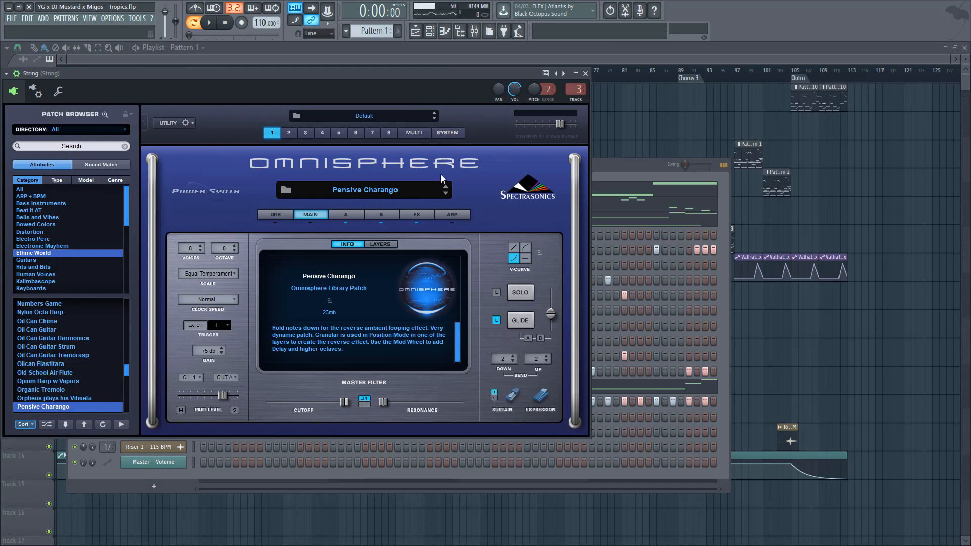
click(585, 73)
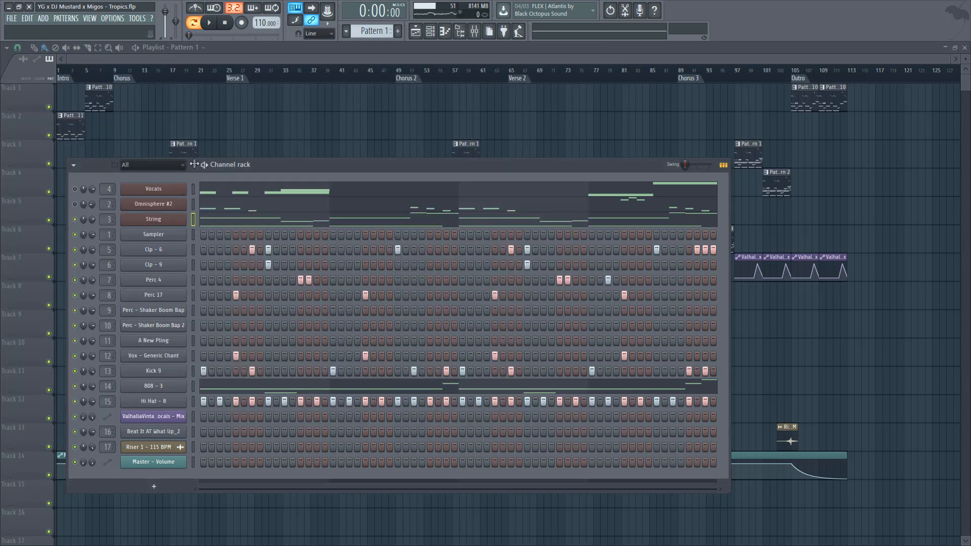
Step: Play Pattern 1 with the String melody and examine the String channel's notes in the piano roll
key(space)
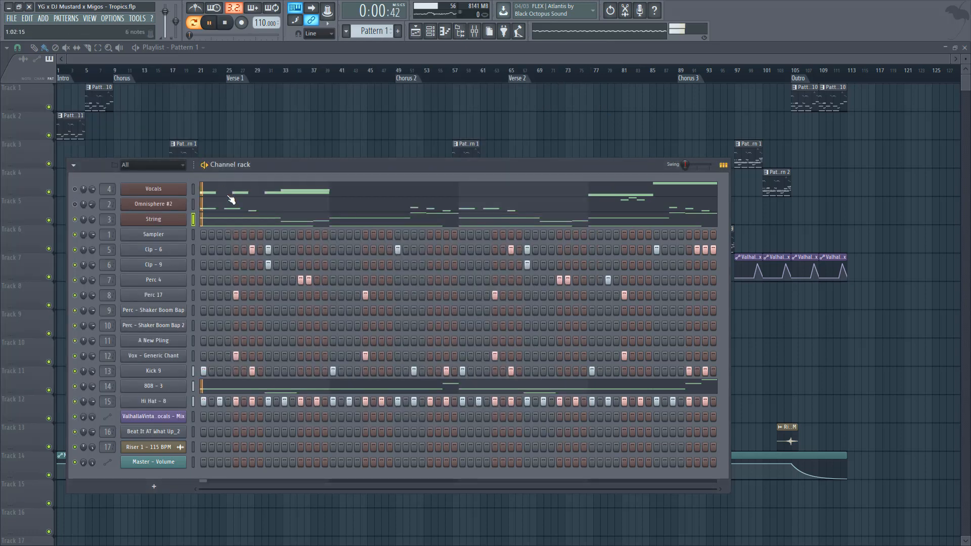
click(264, 226)
scroll(223, 248, down, 6)
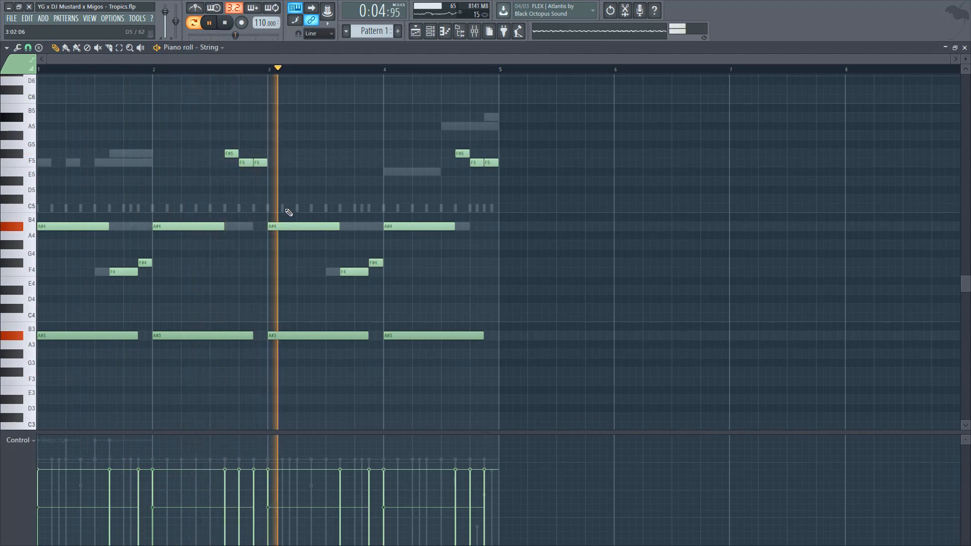
key(space)
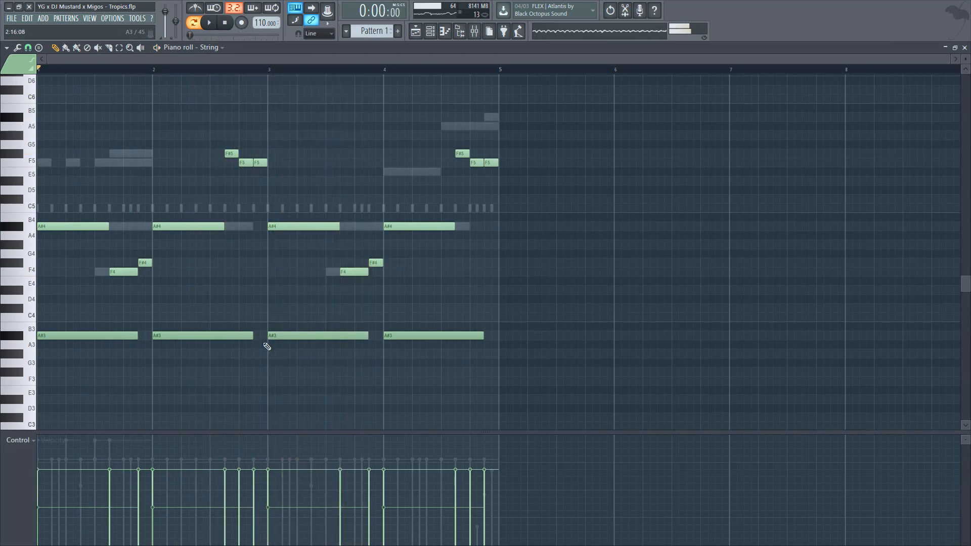
key(F7)
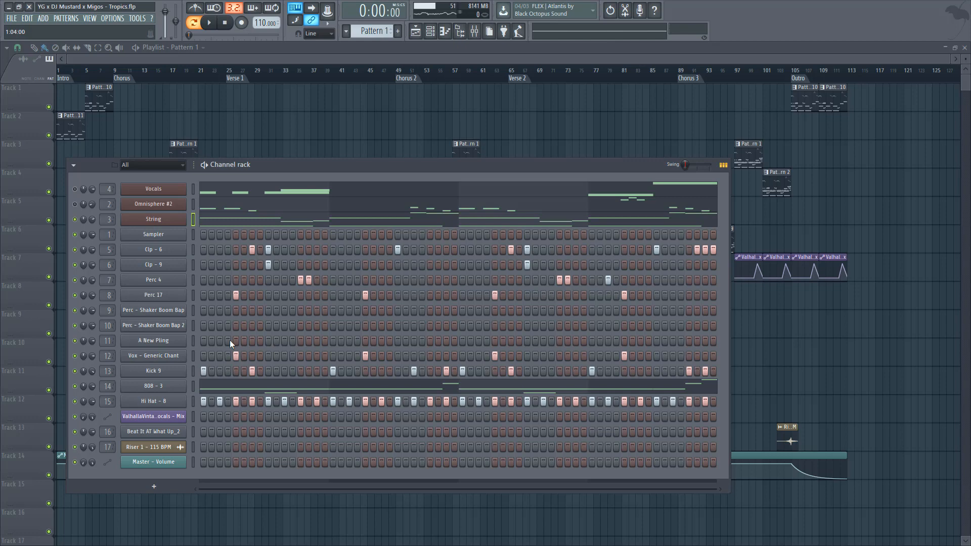
click(377, 218)
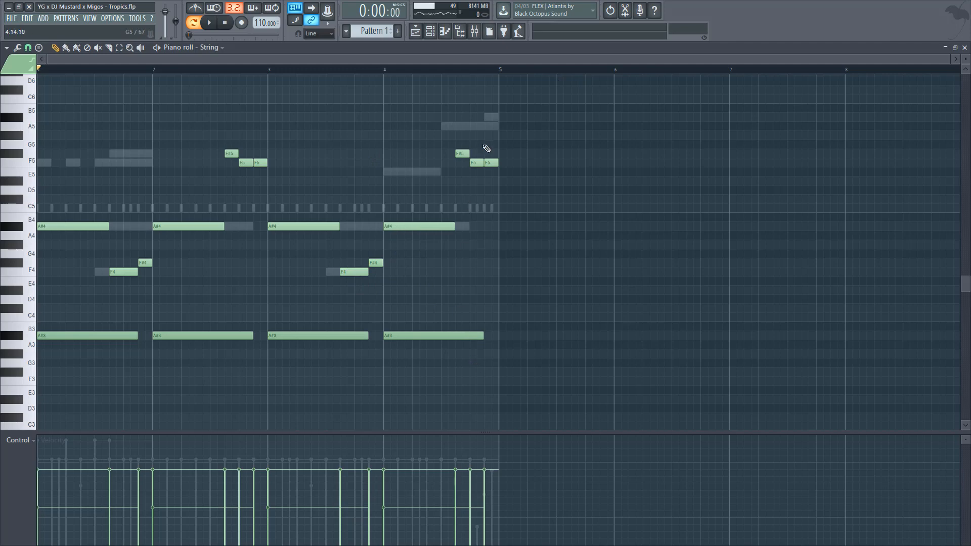
key(Escape)
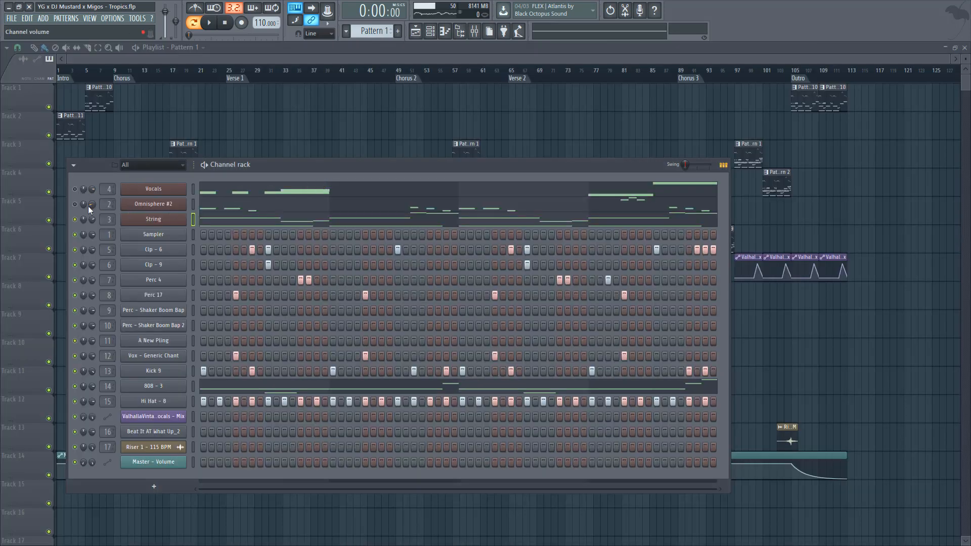
Step: Unmute the Omnisphere #2 channel, check its notes in the piano roll, and rename the channel Flute
click(74, 204)
click(211, 208)
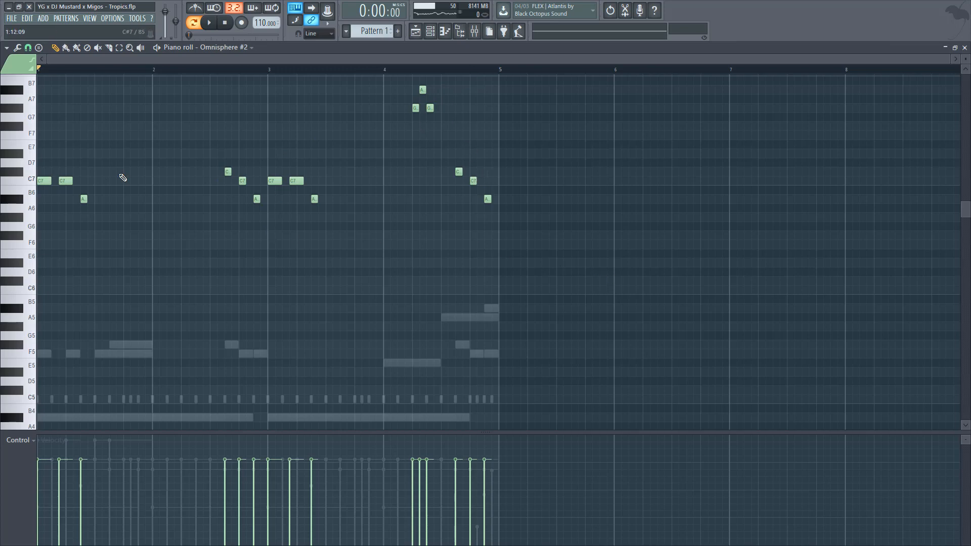
key(F7)
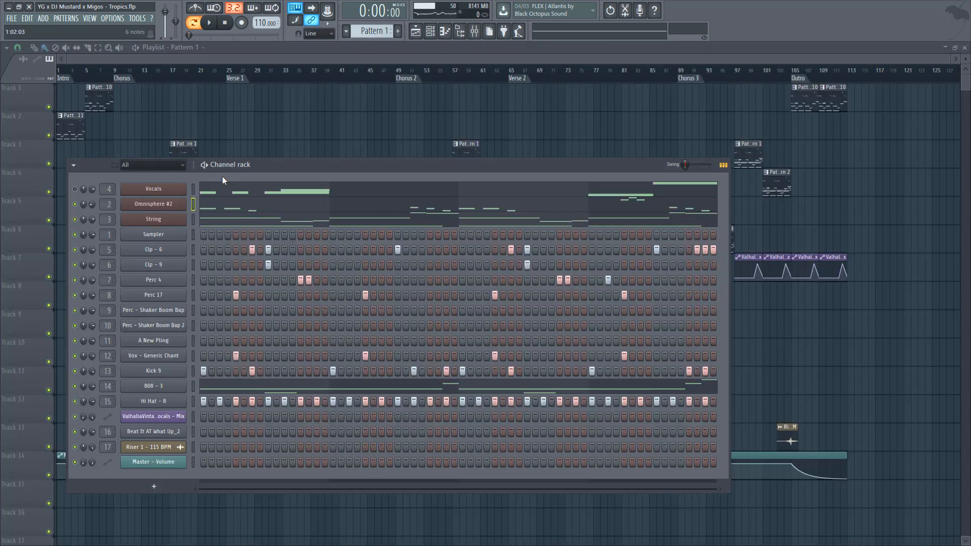
right_click(172, 204)
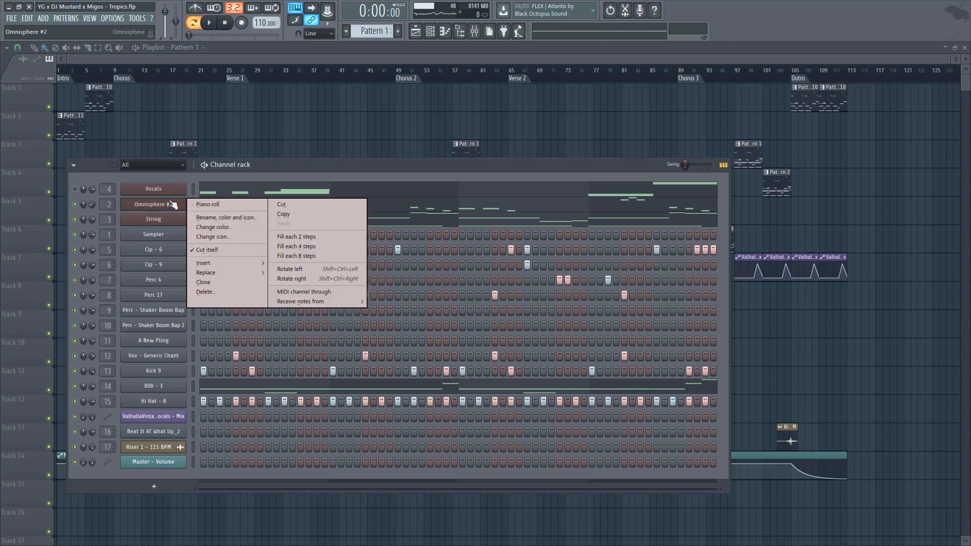
text(rFlute)
key(Return)
Step: Play the Flute melody and compare its notes with the String channel's notes in the piano roll
key(space)
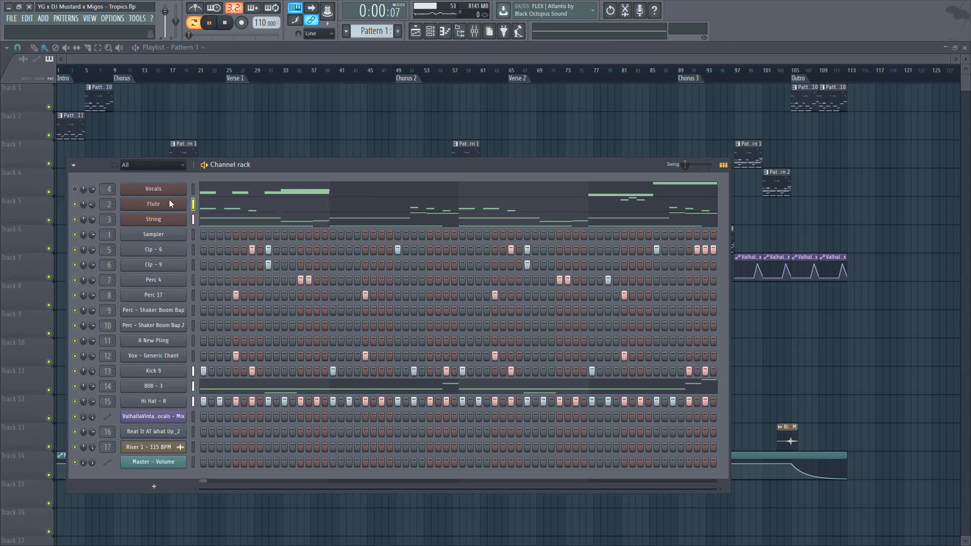
click(212, 208)
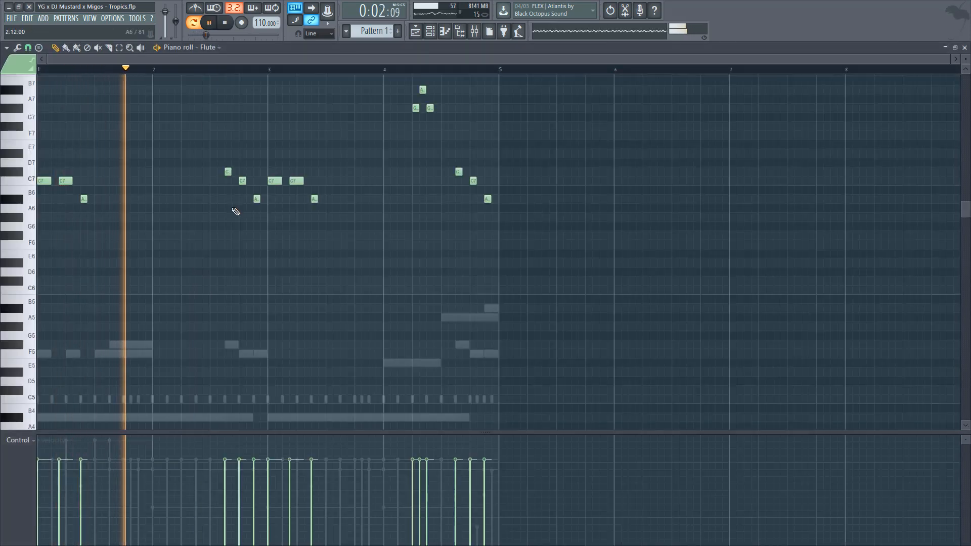
scroll(235, 212, down, 4)
scroll(225, 213, up, 5)
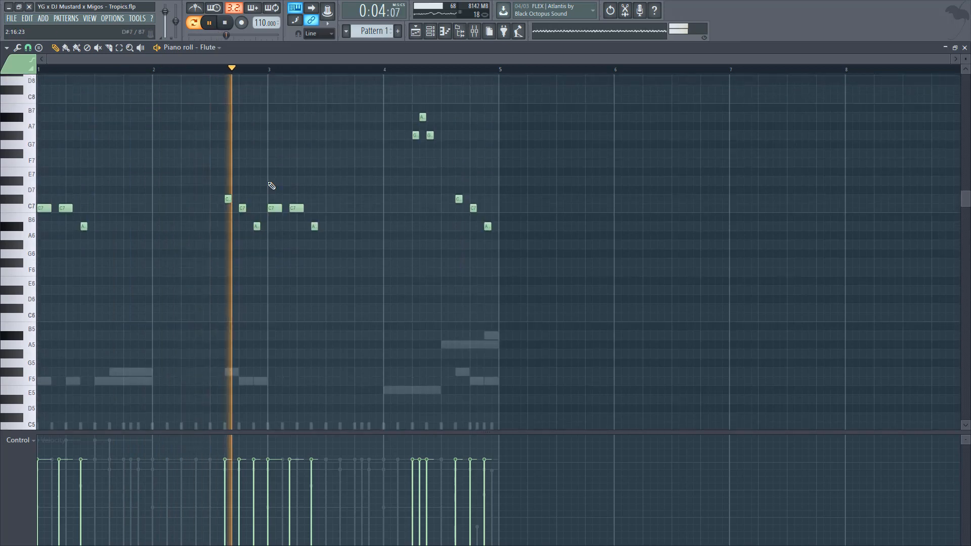
key(space)
scroll(526, 401, down, 4)
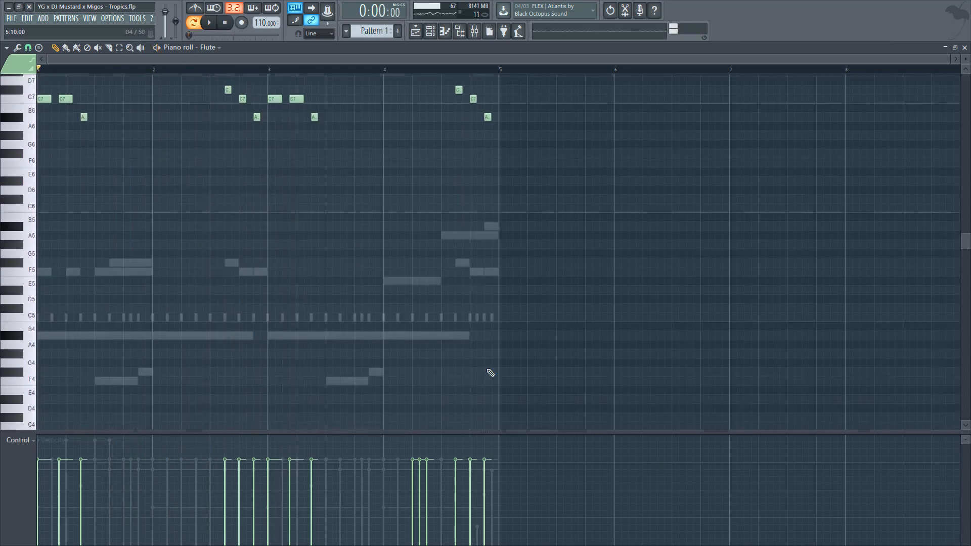
double_click(231, 262)
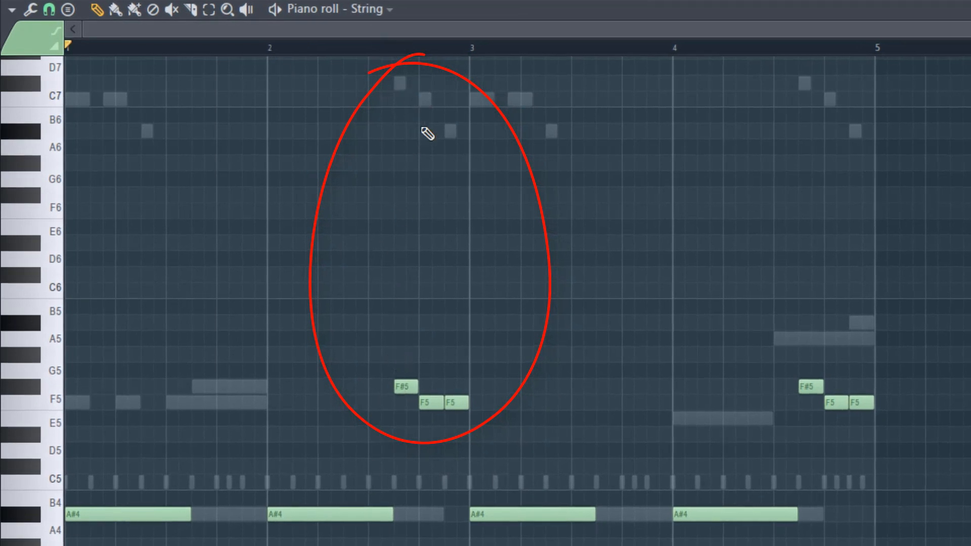
double_click(451, 133)
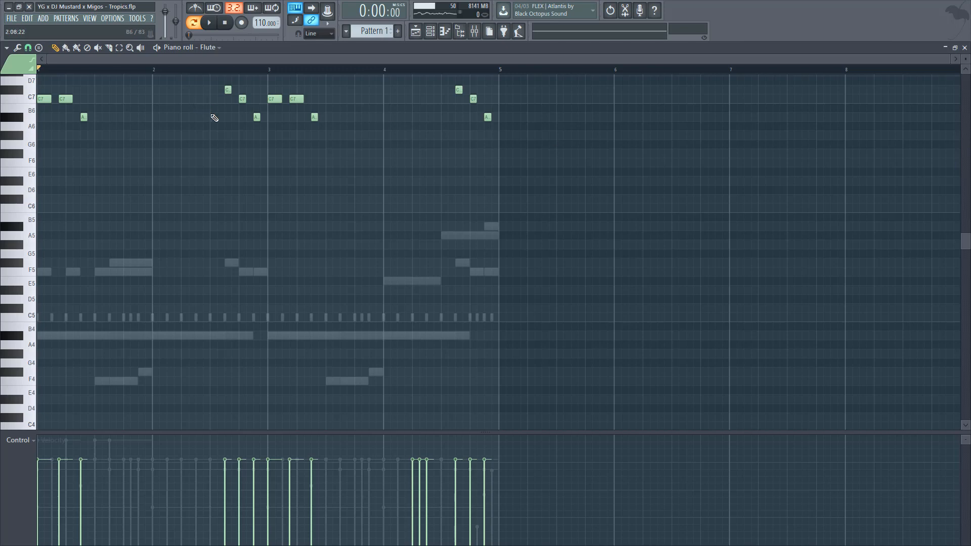
Step: View the Arcade patch loaded in the Vocals channel's instrument, then close the instrument
key(Escape)
click(169, 188)
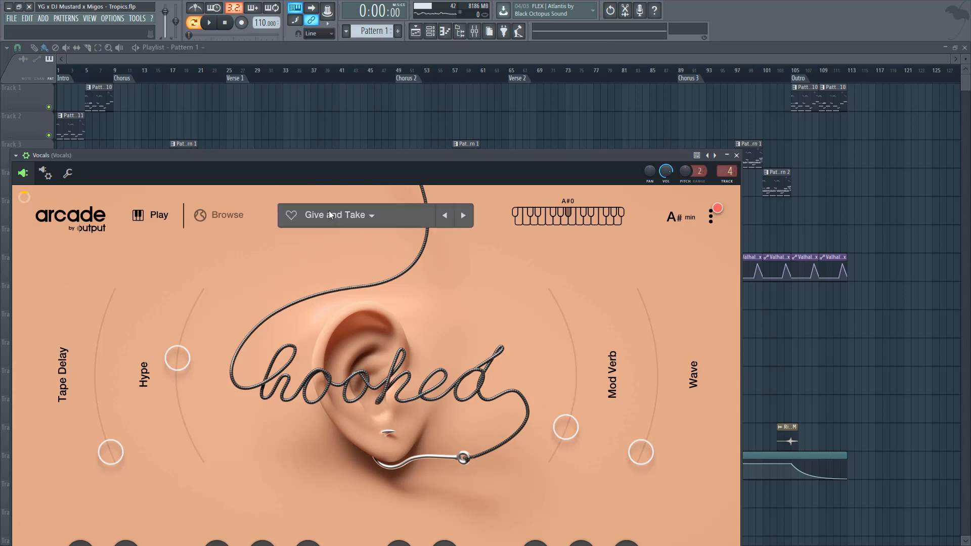
drag(268, 156, 287, 71)
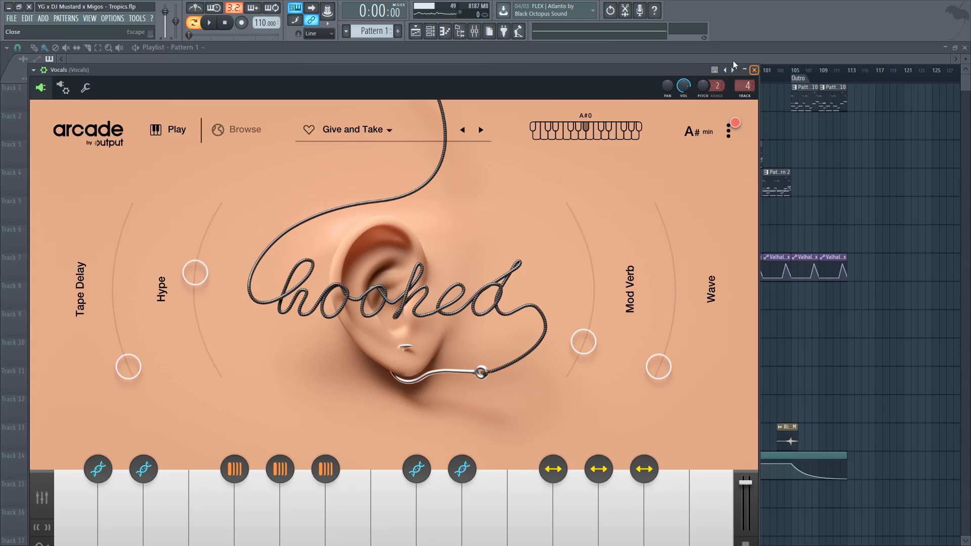
click(754, 69)
Step: Inspect the ValhallaVintageVerb and kHs Pitch Shifter settings on the Vocals mixer track
click(474, 32)
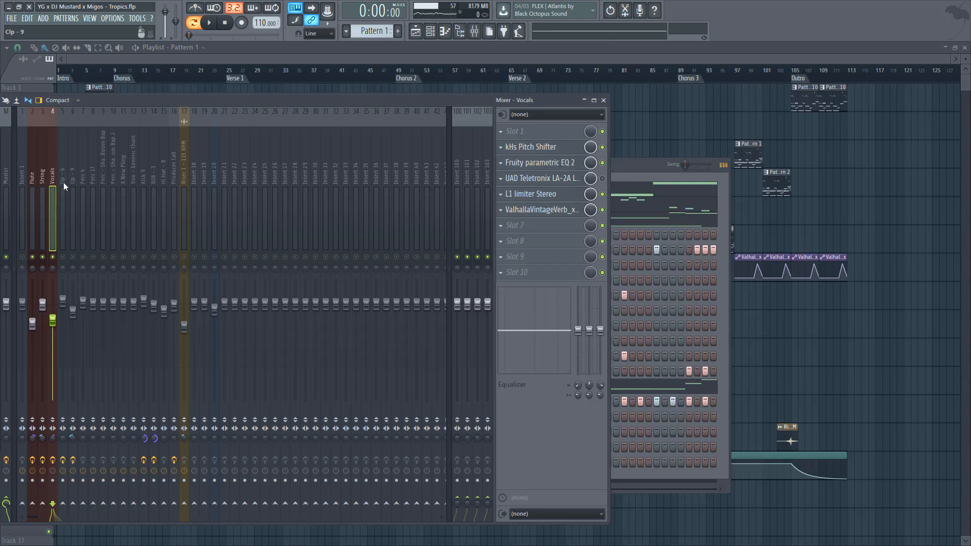
click(567, 210)
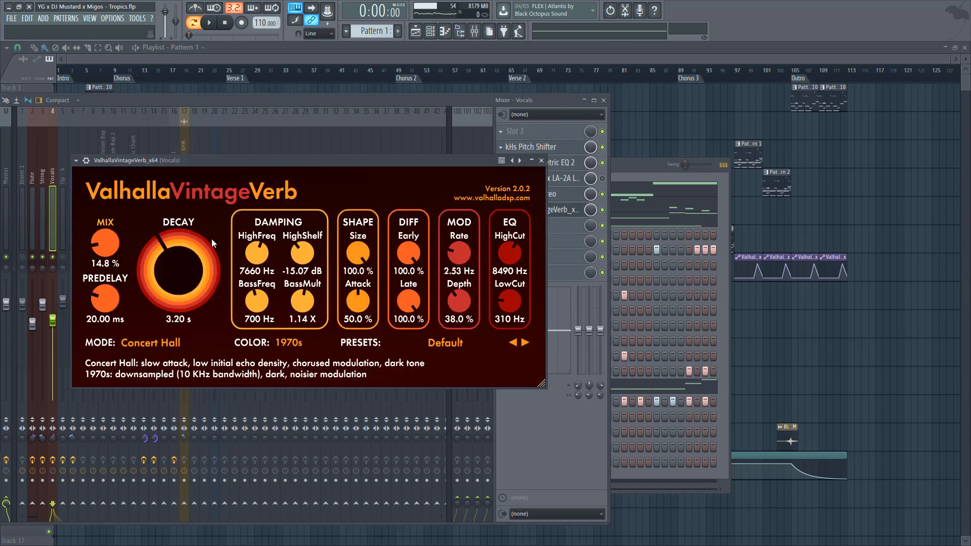
click(540, 160)
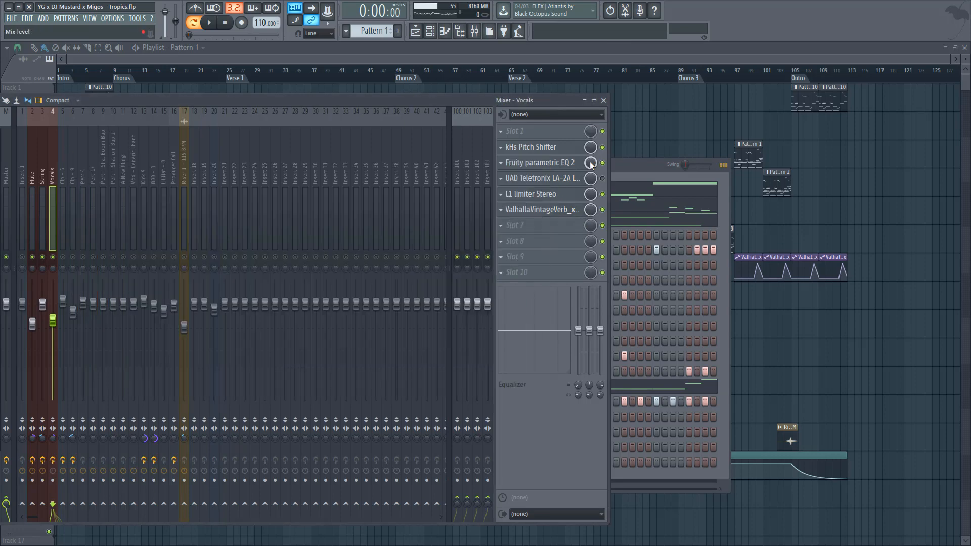
click(523, 151)
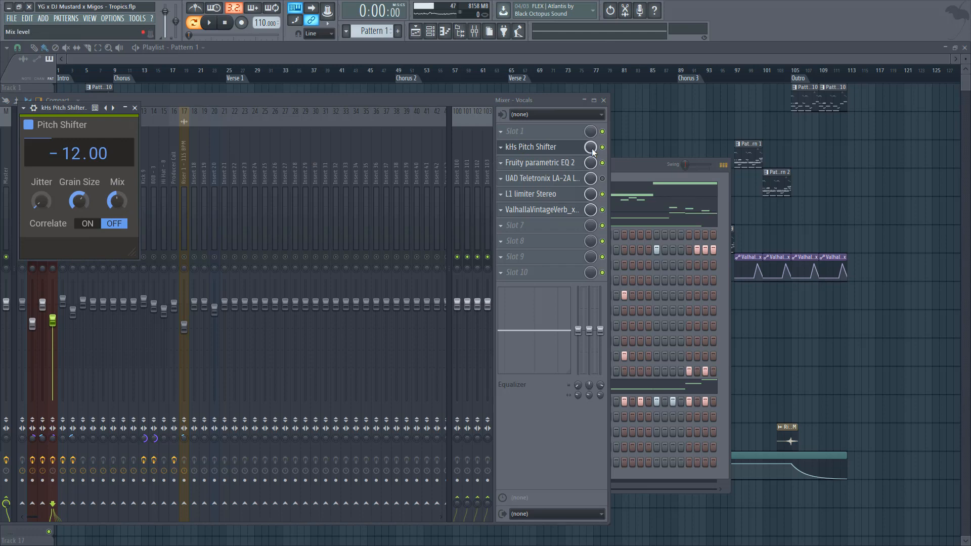
click(134, 108)
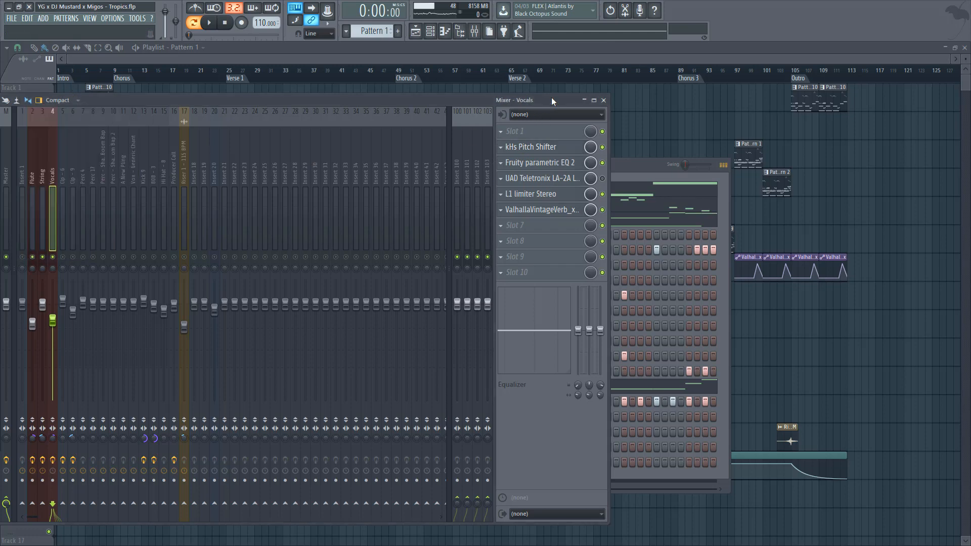
click(603, 100)
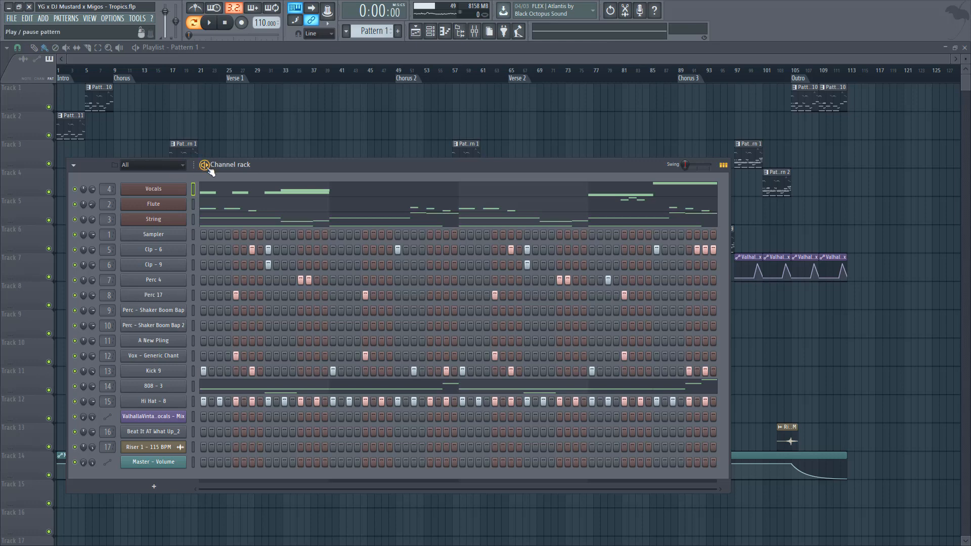
Step: Play Pattern 1 with the Vocals track's kHs Pitch Shifter enabled and bypassed to compare the sound, leaving it enabled
key(space)
key(F9)
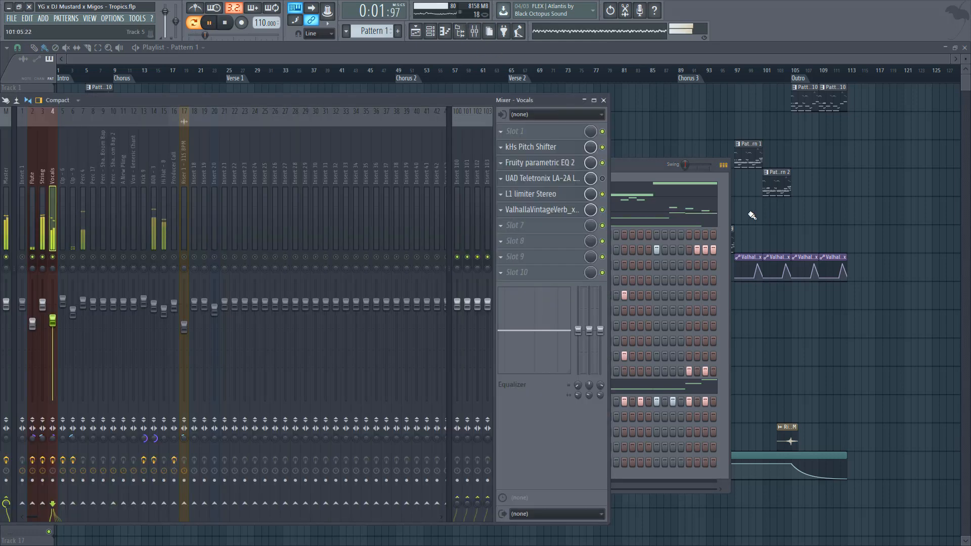
key(space)
click(602, 148)
key(space)
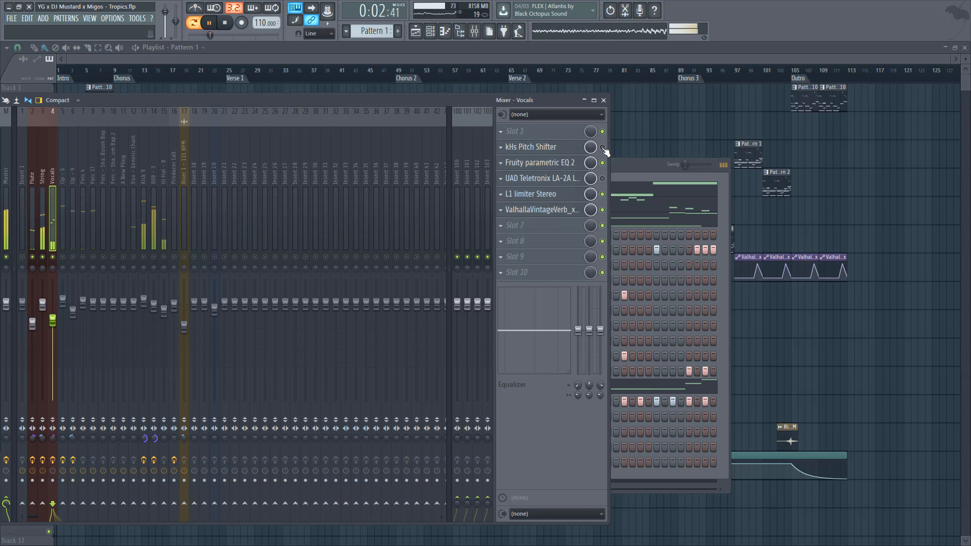
key(space)
click(602, 147)
click(603, 100)
Step: Play Pattern 1 and examine the Vocals channel's notes in the piano roll
key(space)
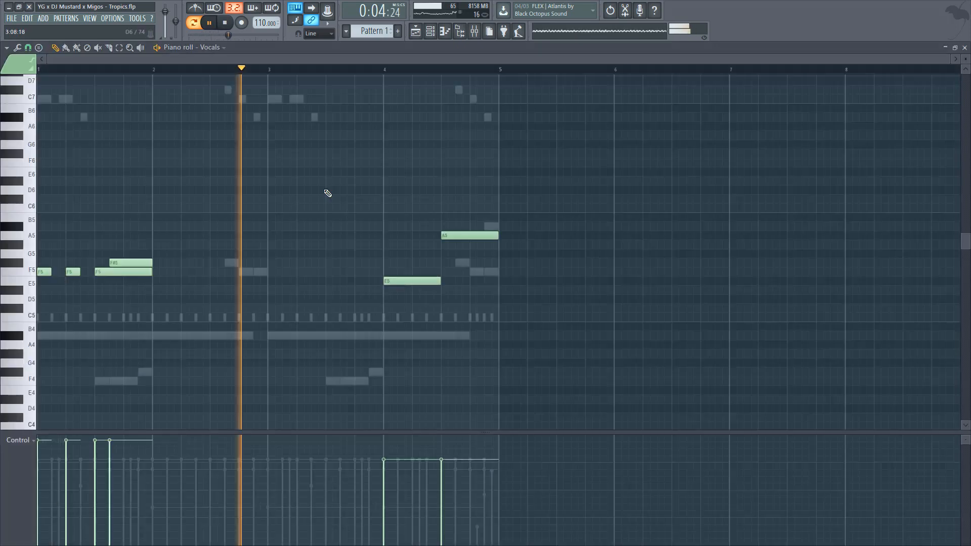
click(381, 192)
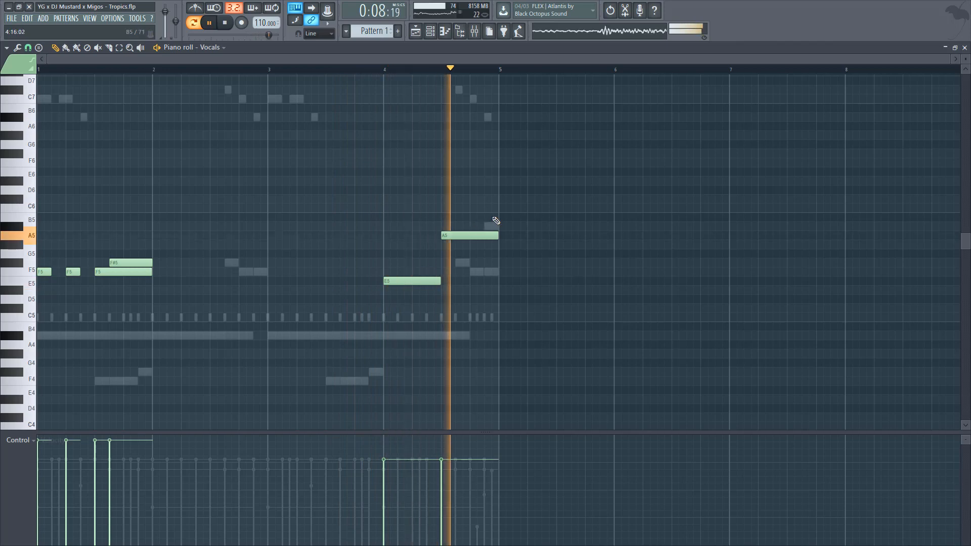
key(space)
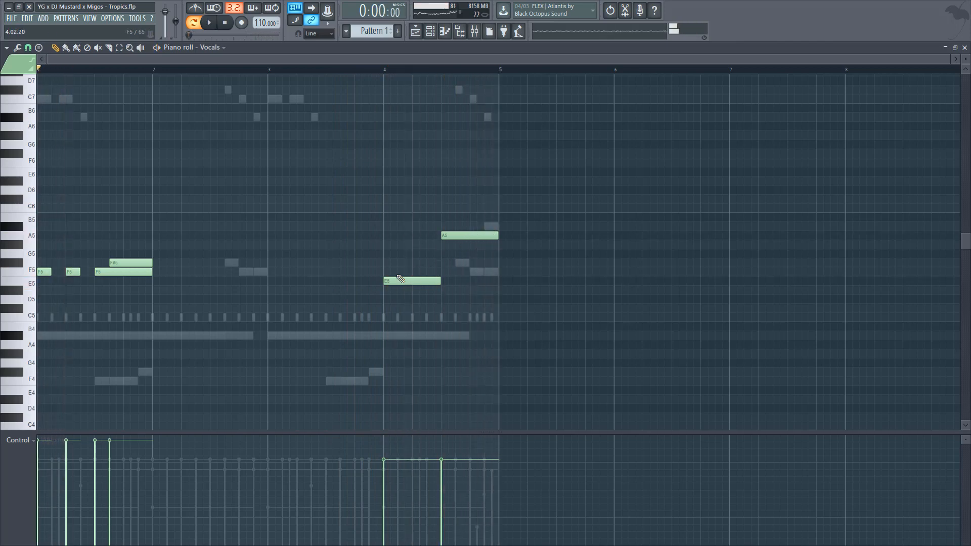
key(Escape)
click(601, 193)
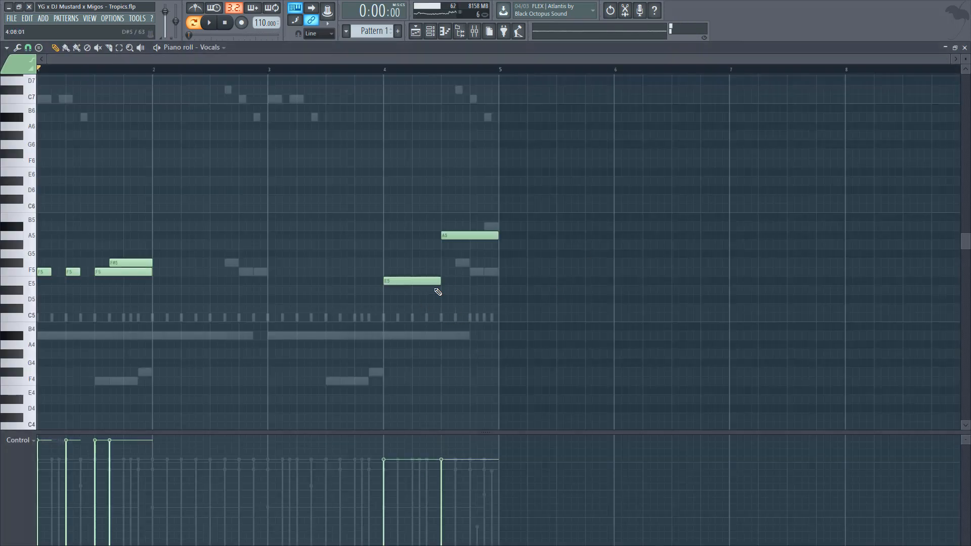
key(Escape)
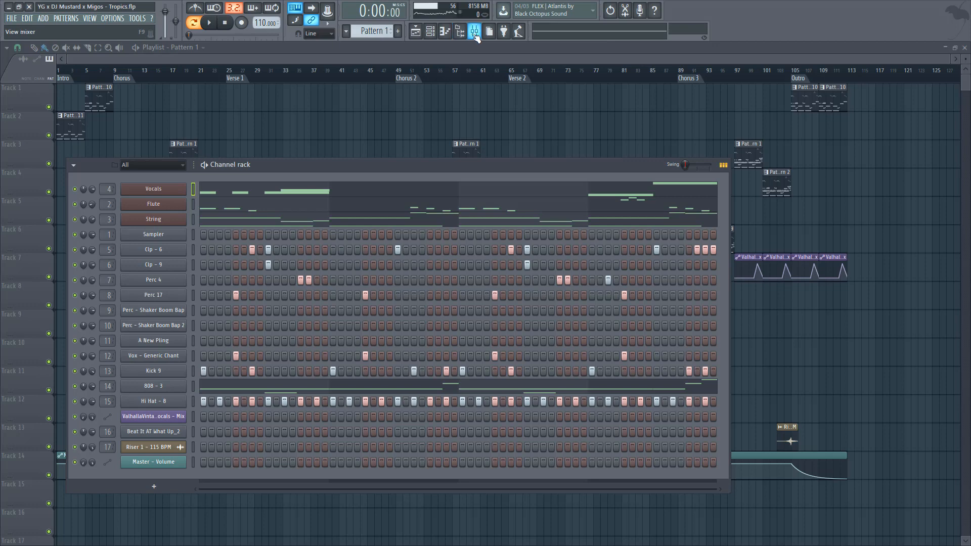
Step: Move the song position to the first Chorus marker, review the String notes in the piano roll, and return to the playlist
click(115, 68)
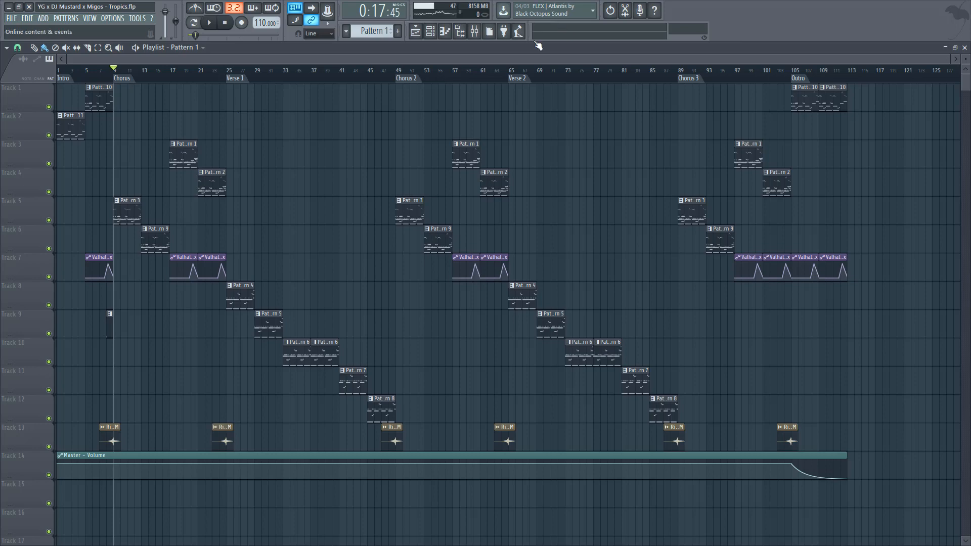
click(430, 31)
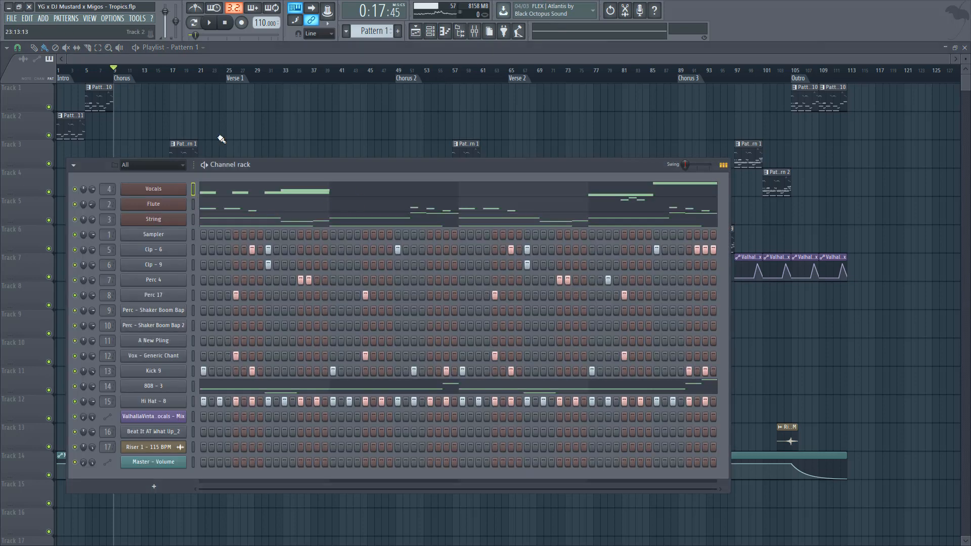
click(314, 221)
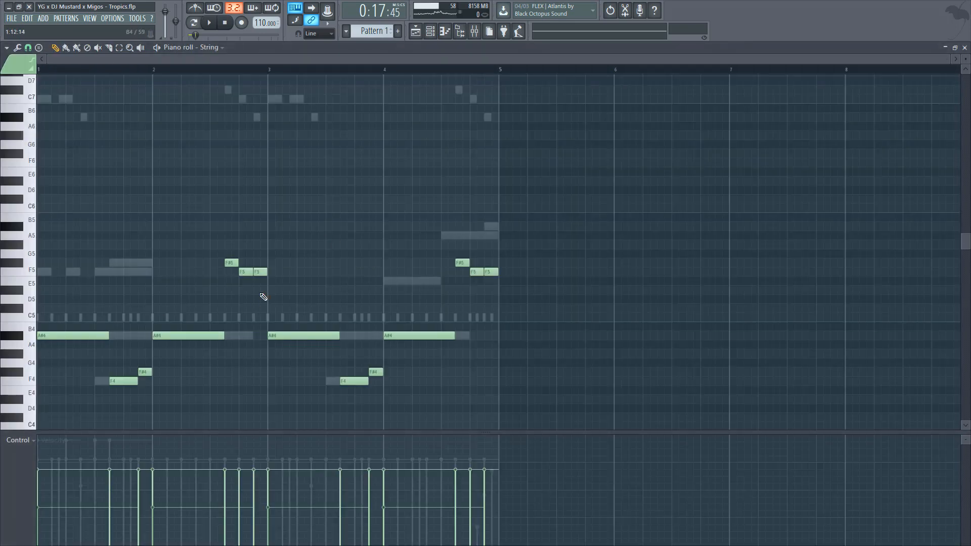
scroll(263, 297, down, 3)
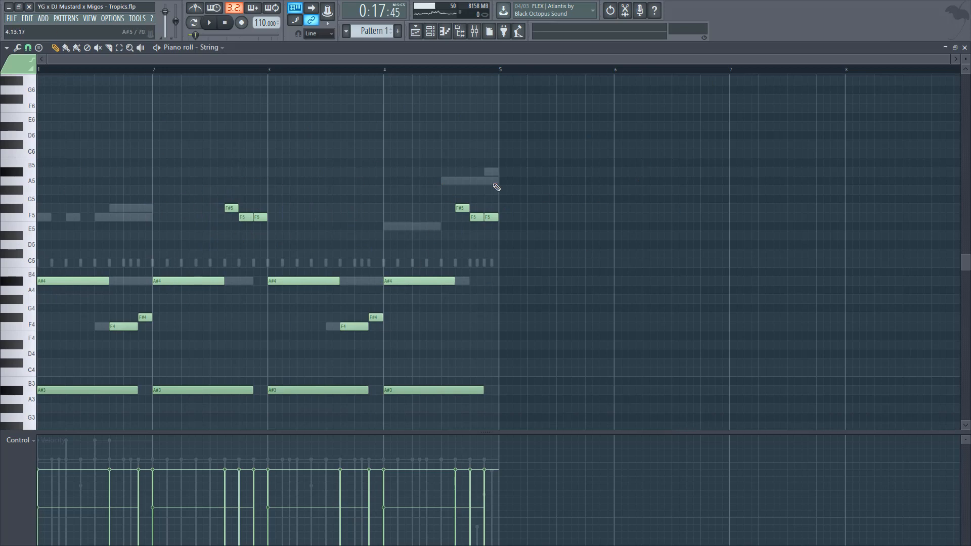
key(F7)
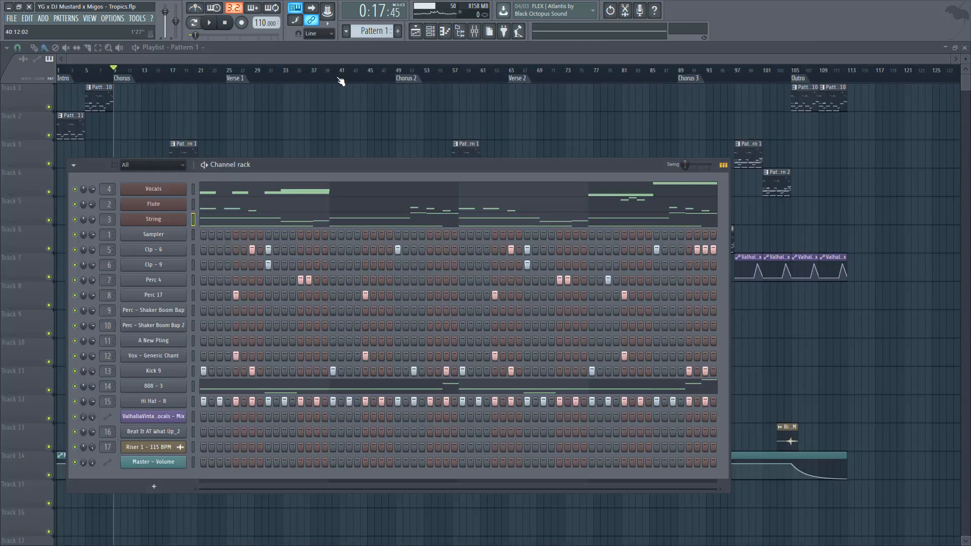
key(F6)
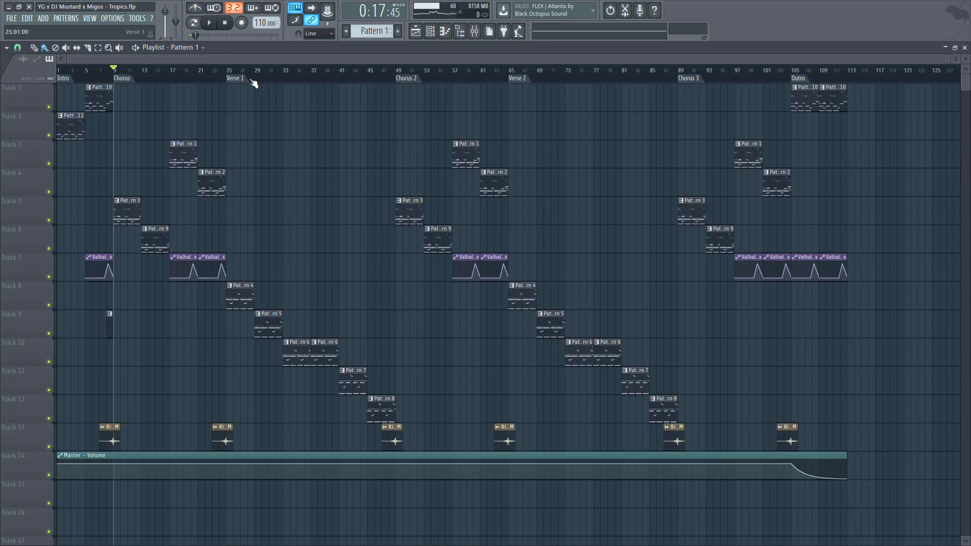